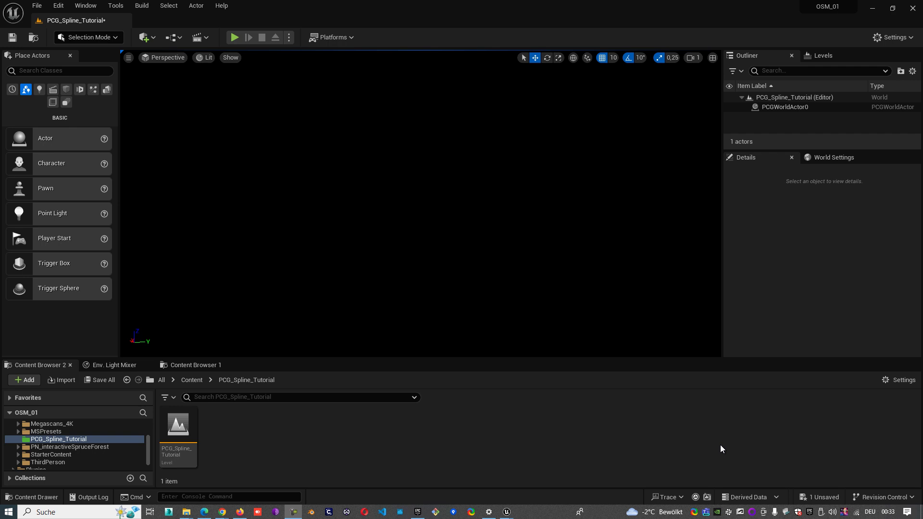
Step: Look up the "proced" plugins and check that Procedural Content Generation Framework (PCG) is enabled, keeping its dependencies
{"action": "left_click", "coordinate": [61, 7]}
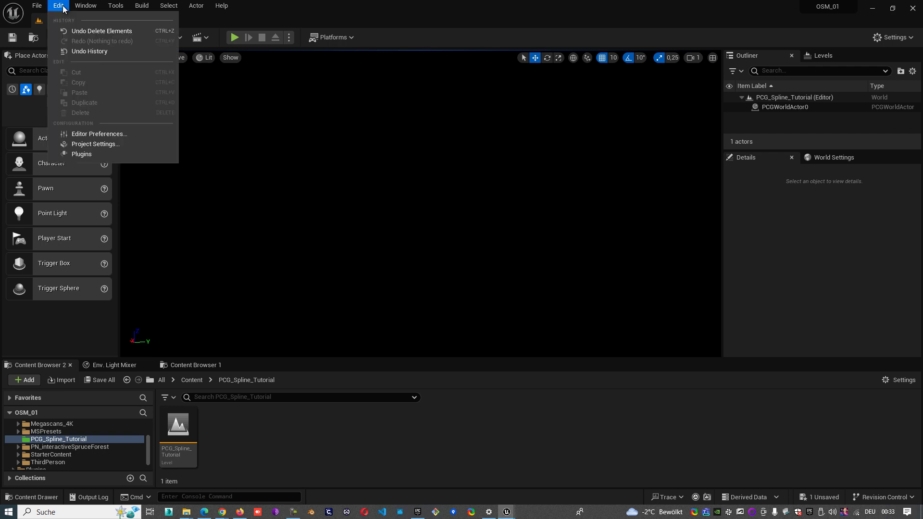
{"action": "left_click", "coordinate": [97, 154]}
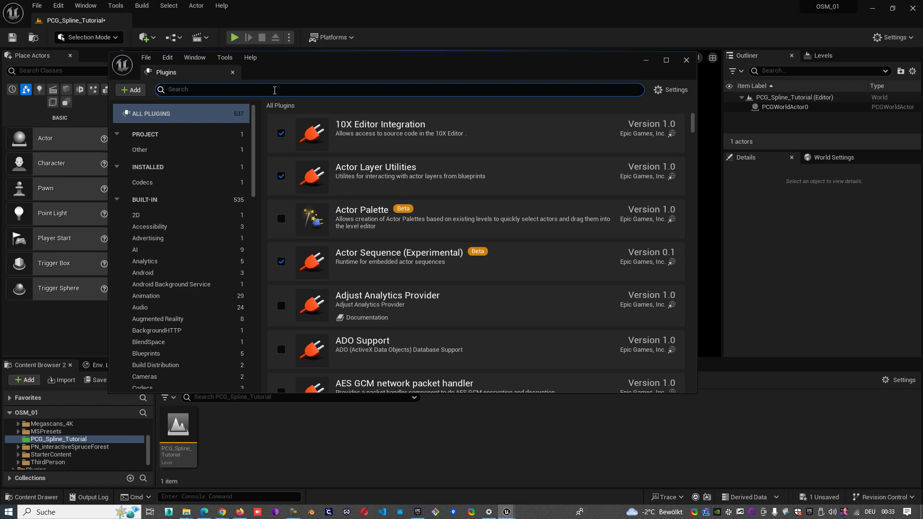
{"action": "left_click", "coordinate": [274, 90]}
{"action": "type", "text": "proced"}
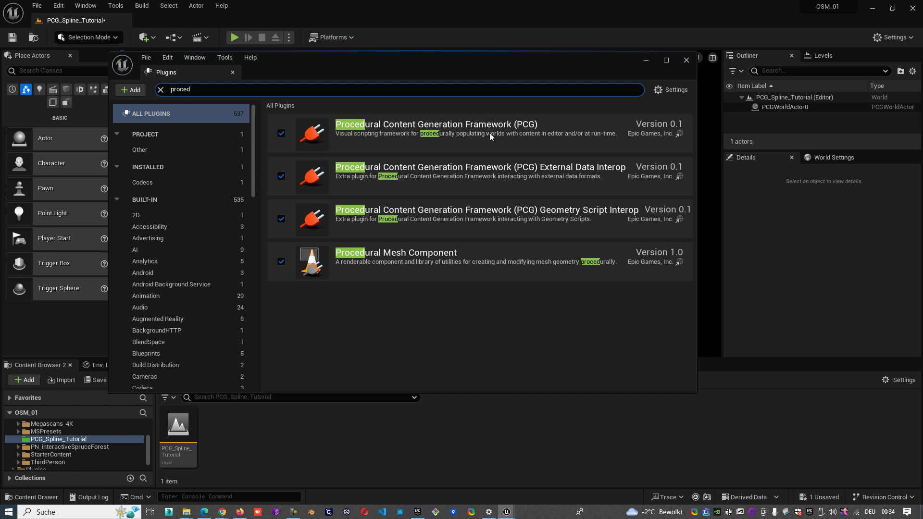
{"action": "left_click", "coordinate": [283, 135]}
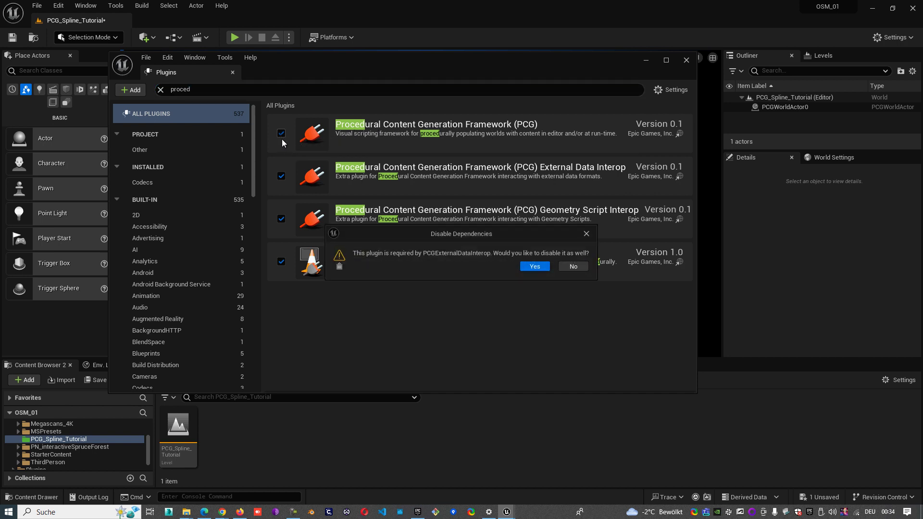
{"action": "left_click", "coordinate": [573, 267]}
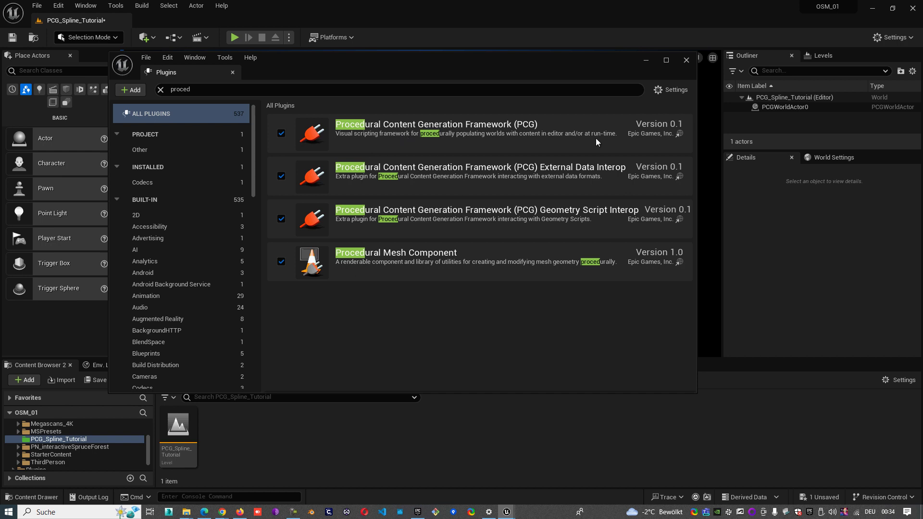
{"action": "left_click", "coordinate": [688, 60]}
Step: Reload the PCG_Spline_Tutorial level, saving its pending changes
{"action": "double_click", "coordinate": [183, 435]}
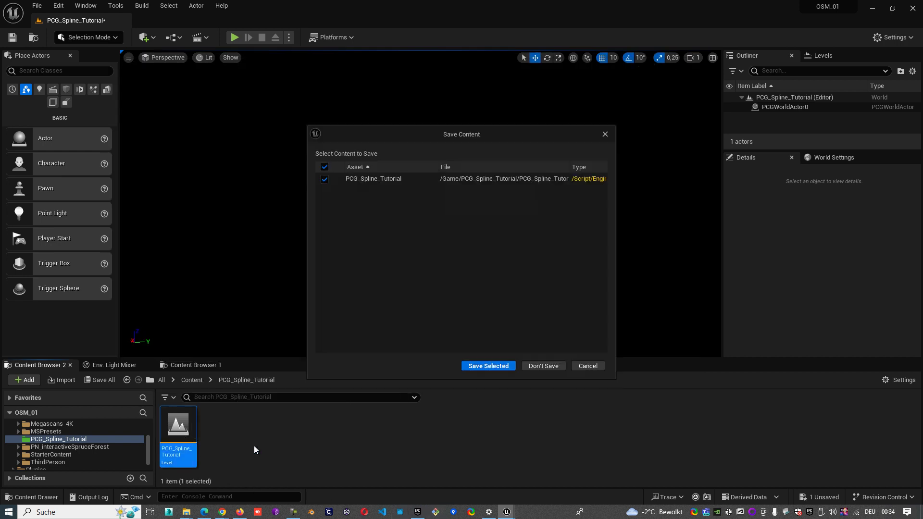
{"action": "left_click", "coordinate": [501, 365]}
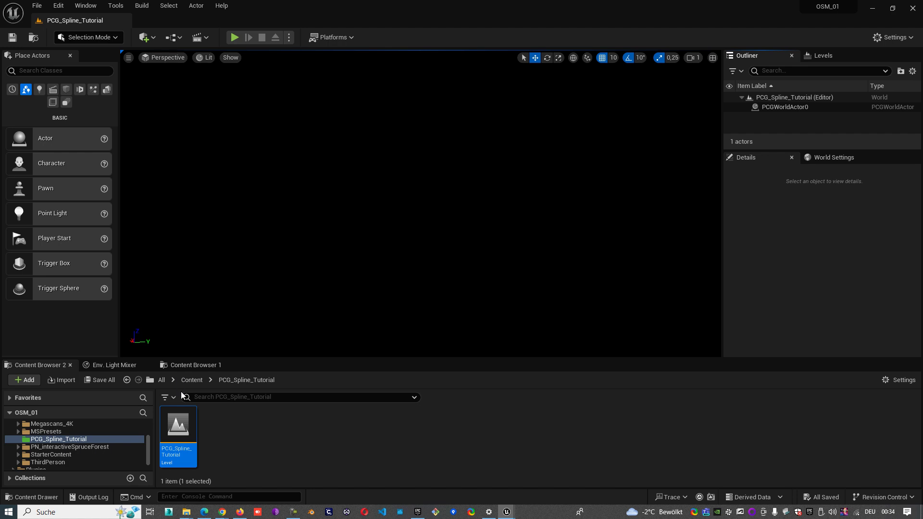
Step: Add a sky light, atmospheric light, sky atmosphere, volumetric cloud and height fog to the empty level with the Env. Light Mixer
{"action": "left_click", "coordinate": [131, 365]}
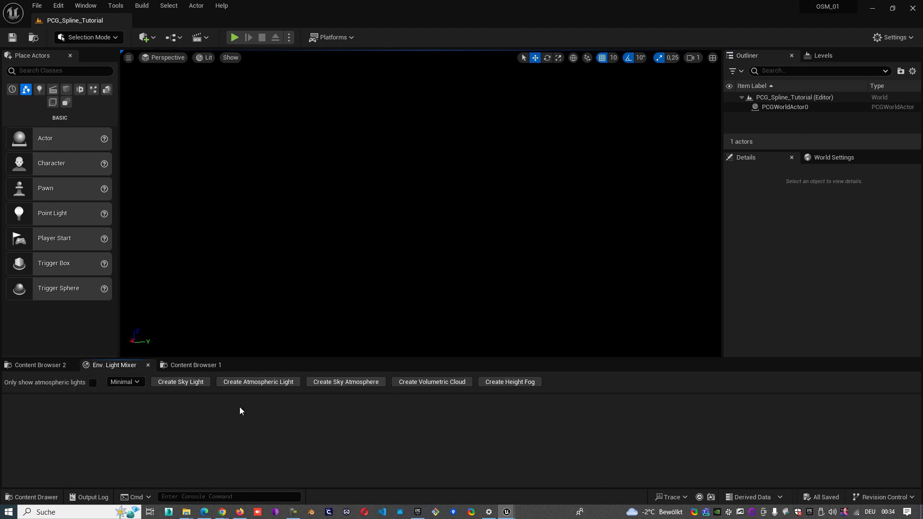
{"action": "left_click", "coordinate": [193, 385]}
{"action": "left_click", "coordinate": [227, 382]}
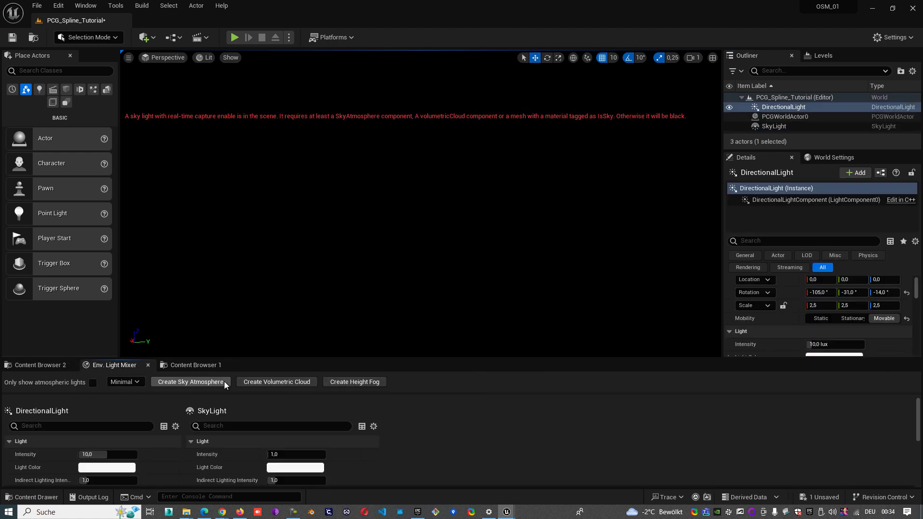
{"action": "left_click", "coordinate": [217, 382]}
{"action": "left_click", "coordinate": [218, 382]}
{"action": "left_click", "coordinate": [218, 381]}
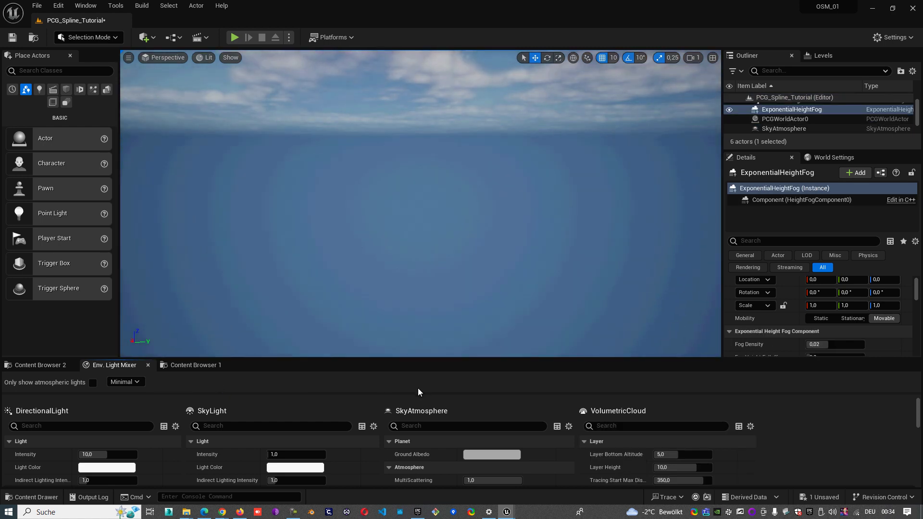
{"action": "left_click", "coordinate": [40, 365]}
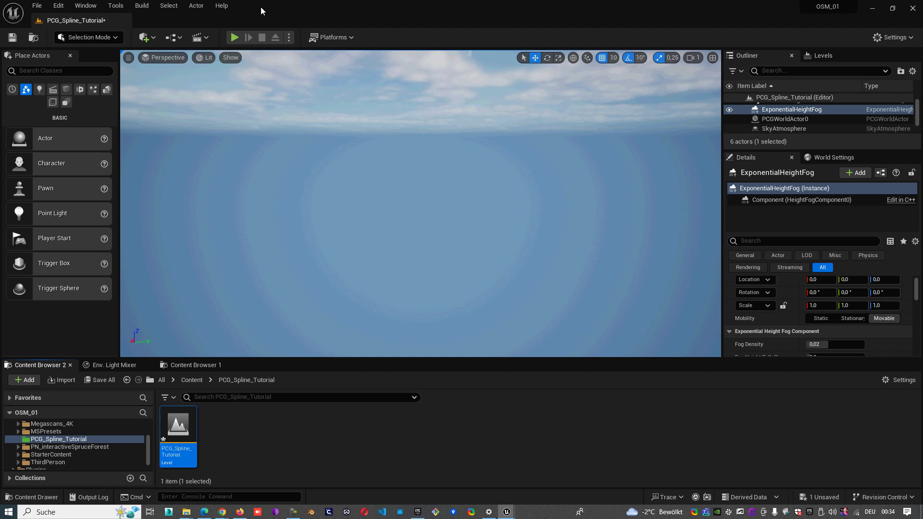
Step: Create a new landscape with 63×63-quad sections, 8 × 8 components and no material
{"action": "left_click", "coordinate": [107, 38]}
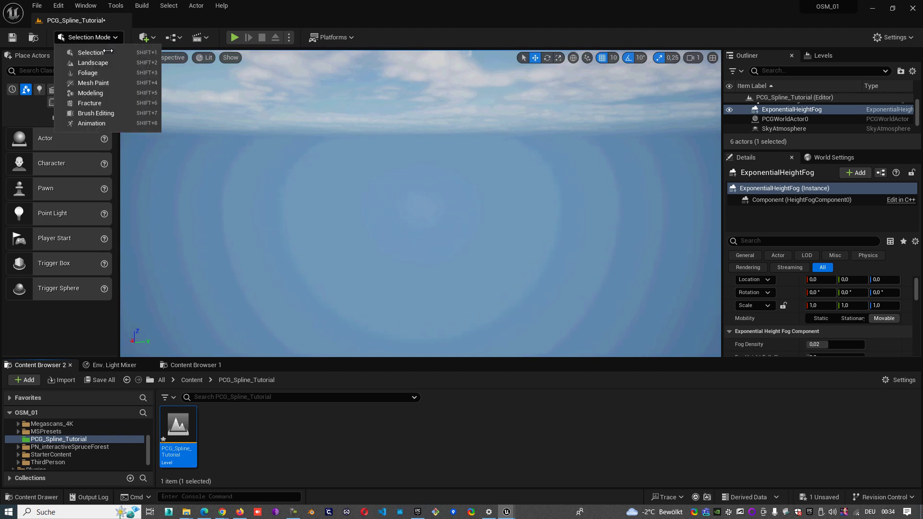
{"action": "left_click", "coordinate": [102, 62]}
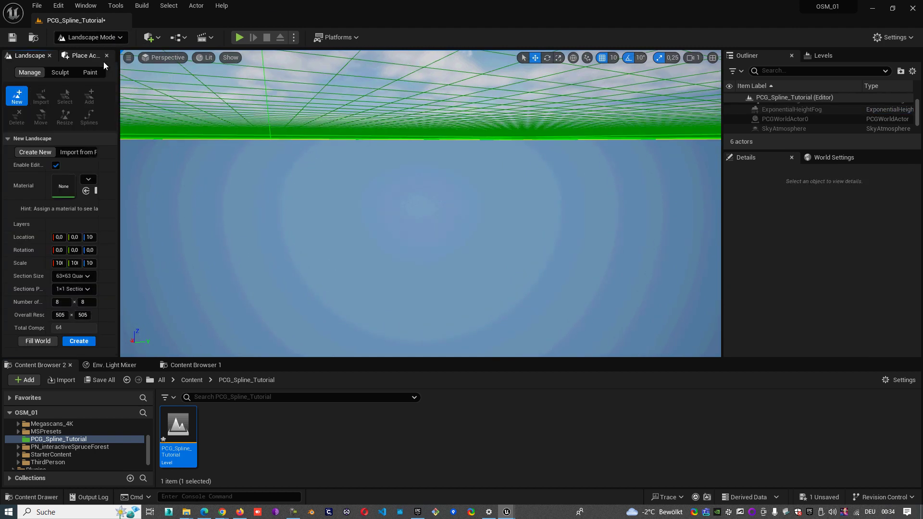
{"action": "right_click_drag", "start_coordinate": [313, 185], "coordinate": [324, 208]}
{"action": "key", "text": "e"}
{"action": "scroll", "coordinate": [324, 208], "scroll_direction": "down", "scroll_amount": 8}
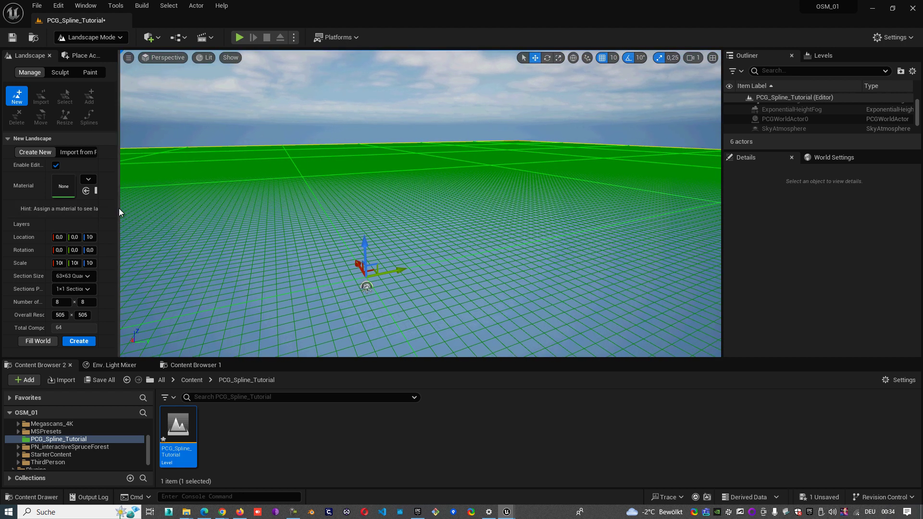
{"action": "left_click_drag", "start_coordinate": [119, 208], "coordinate": [174, 209]}
{"action": "right_click_drag", "start_coordinate": [412, 210], "coordinate": [419, 232]}
{"action": "scroll", "coordinate": [419, 232], "scroll_direction": "down", "scroll_amount": 4}
{"action": "left_click", "coordinate": [133, 341]}
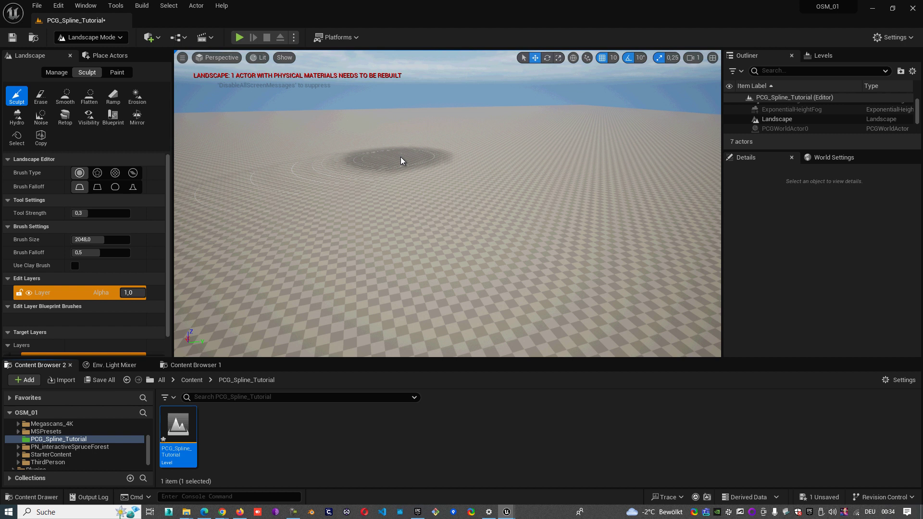
Step: Sculpt a broad hill on the flat landscape at brush size 2048 and soften it with the Smooth tool
{"action": "mouse_move", "coordinate": [404, 158]}
{"action": "left_mouse_down"}
{"action": "mouse_move", "coordinate": [268, 185]}
{"action": "mouse_move", "coordinate": [241, 124]}
{"action": "mouse_move", "coordinate": [272, 156]}
{"action": "left_mouse_up"}
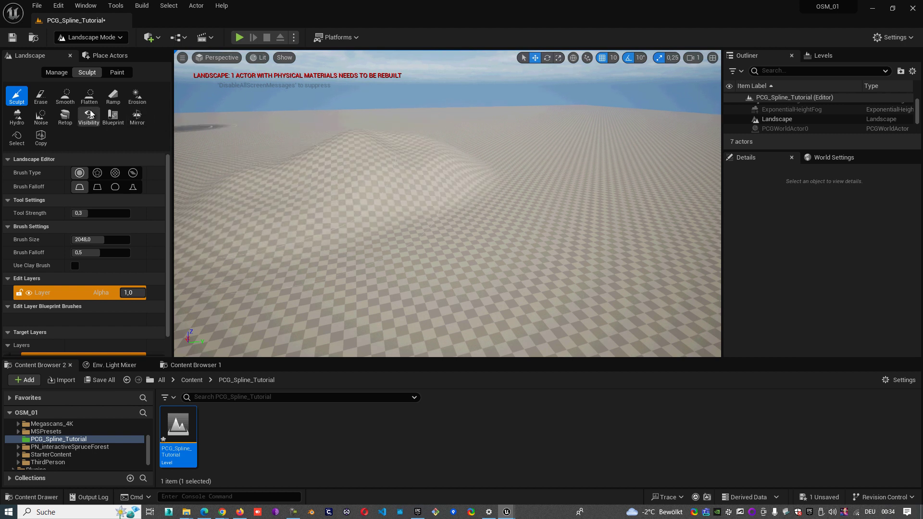
{"action": "left_click", "coordinate": [65, 96]}
{"action": "mouse_move", "coordinate": [337, 151]}
{"action": "left_mouse_down"}
{"action": "mouse_move", "coordinate": [394, 138]}
{"action": "mouse_move", "coordinate": [311, 129]}
{"action": "mouse_move", "coordinate": [339, 178]}
{"action": "mouse_move", "coordinate": [389, 168]}
{"action": "mouse_move", "coordinate": [363, 187]}
{"action": "mouse_move", "coordinate": [469, 179]}
{"action": "left_mouse_up"}
{"action": "right_click_drag", "start_coordinate": [468, 178], "coordinate": [467, 189]}
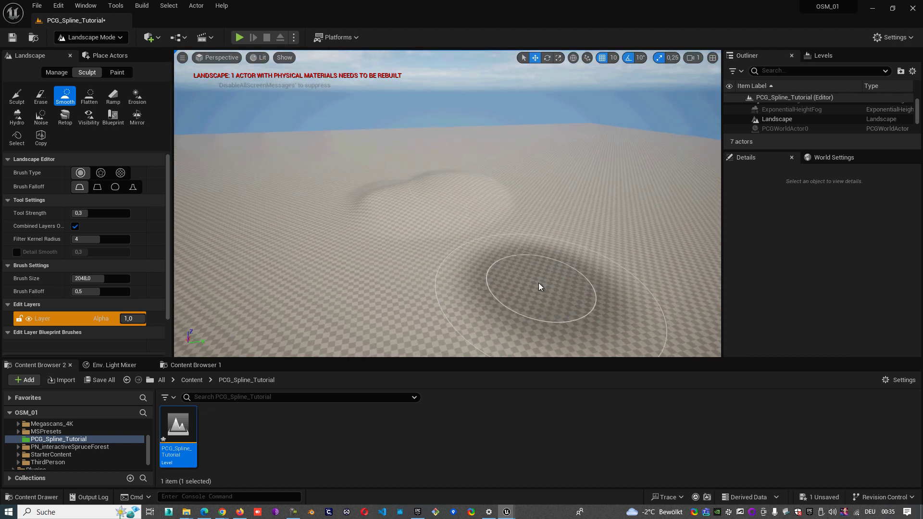
Step: Find PCGVolume among the placeable actors, add it to the level, and enlarge the Outliner to show all actors
{"action": "left_click", "coordinate": [163, 41]}
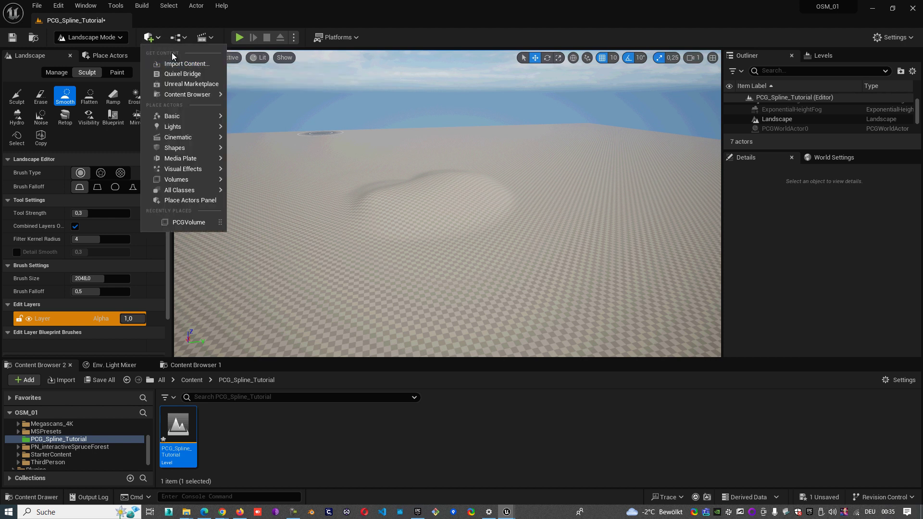
{"action": "type", "text": "PCG"}
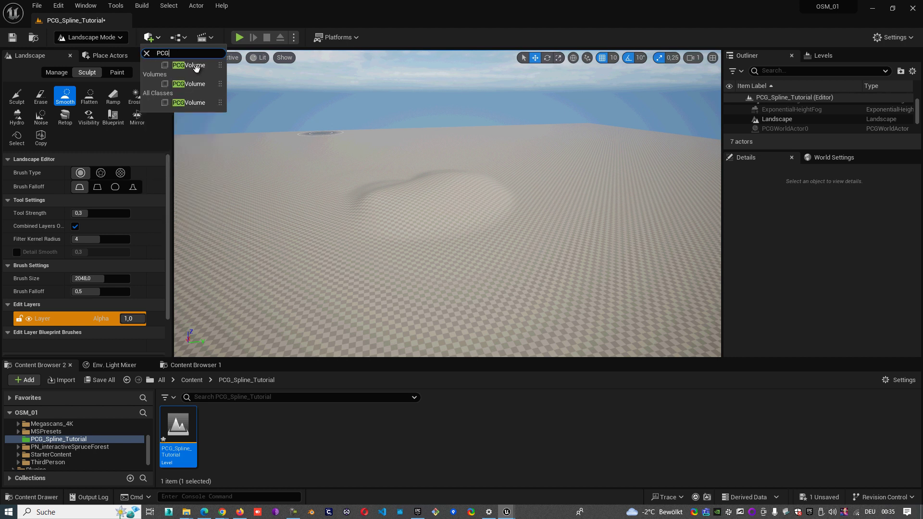
{"action": "left_click", "coordinate": [195, 66]}
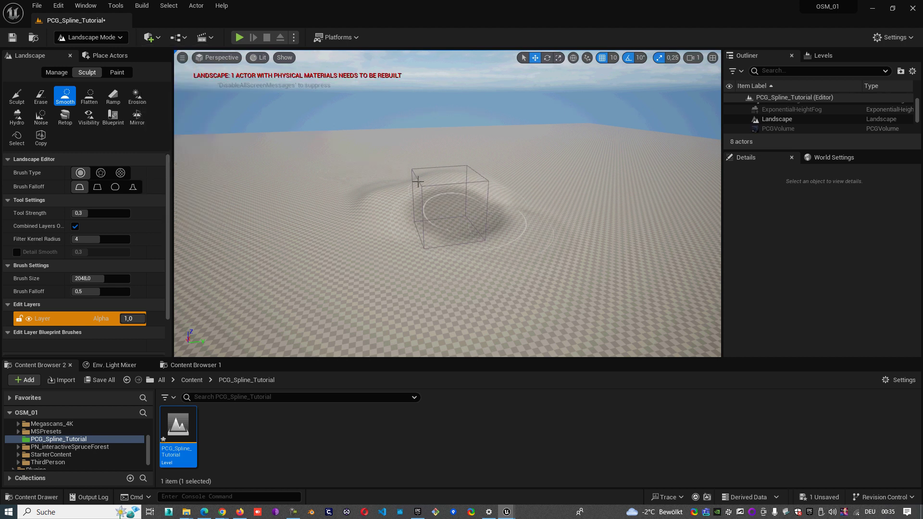
{"action": "mouse_move", "coordinate": [455, 221]}
{"action": "right_mouse_down"}
{"action": "mouse_move", "coordinate": [439, 218]}
{"action": "mouse_move", "coordinate": [432, 190]}
{"action": "mouse_move", "coordinate": [655, 210]}
{"action": "mouse_move", "coordinate": [596, 193]}
{"action": "right_mouse_up"}
{"action": "key", "text": "w"}
{"action": "key", "text": "s"}
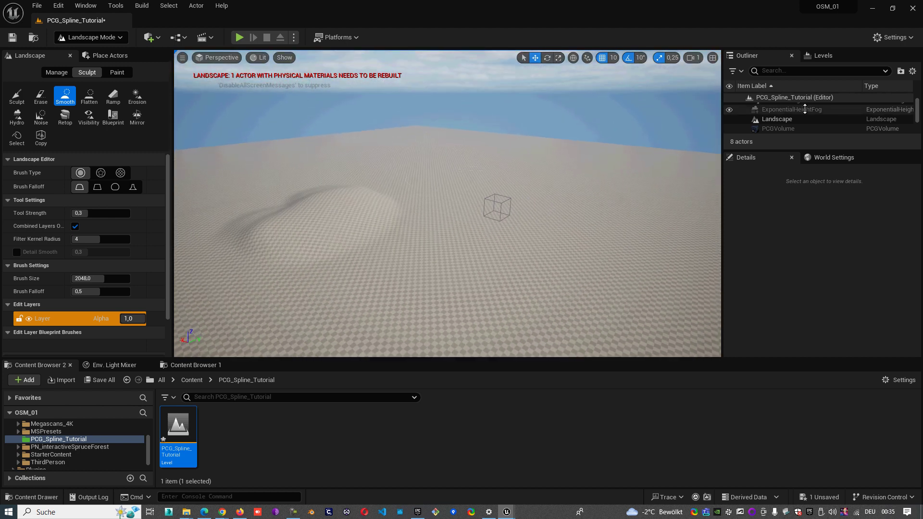
{"action": "left_click_drag", "start_coordinate": [782, 154], "coordinate": [794, 236]}
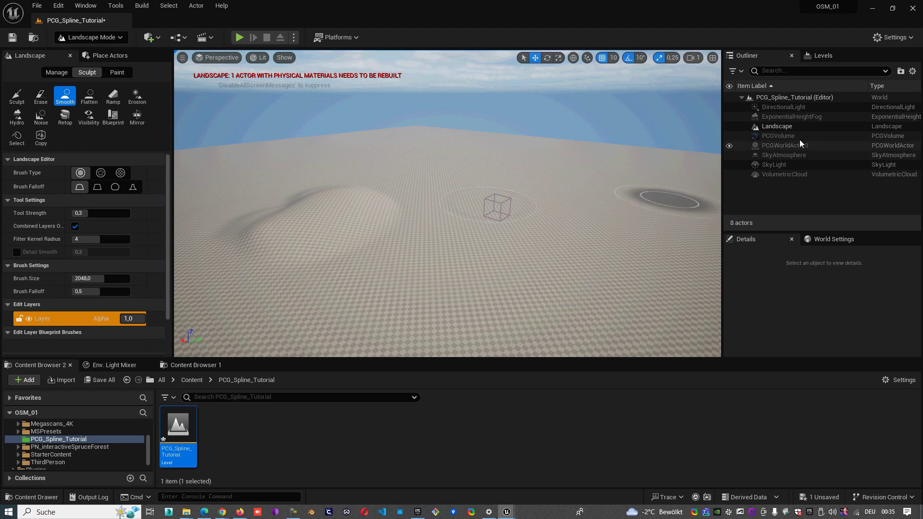
Step: Switch to Selection mode and move the PCG volume above the hill, to about X -3550, Y -2740, Z 3230
{"action": "left_click", "coordinate": [94, 38]}
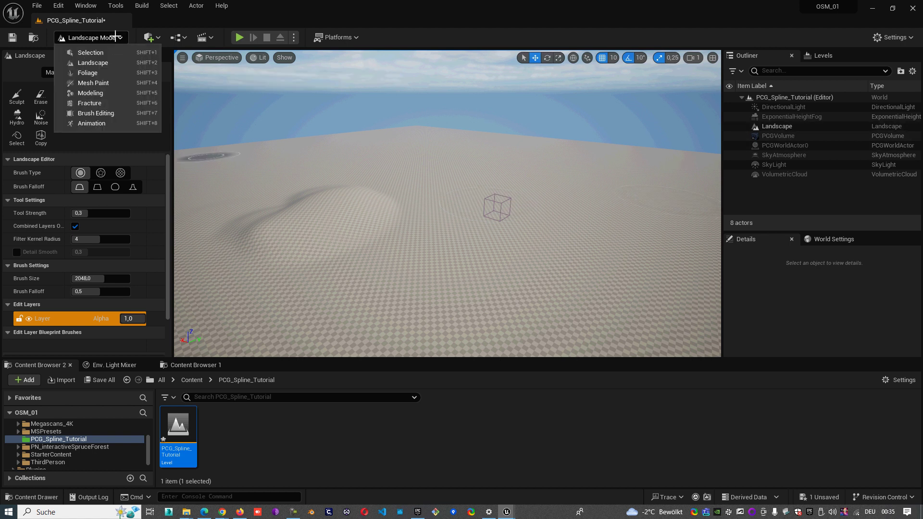
{"action": "left_click", "coordinate": [106, 52]}
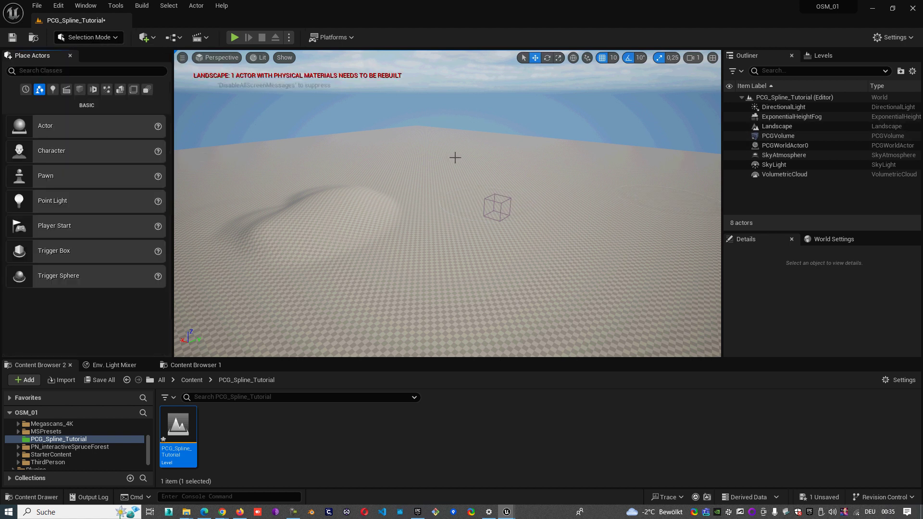
{"action": "left_click", "coordinate": [498, 201]}
{"action": "left_click_drag", "start_coordinate": [498, 202], "coordinate": [361, 189]}
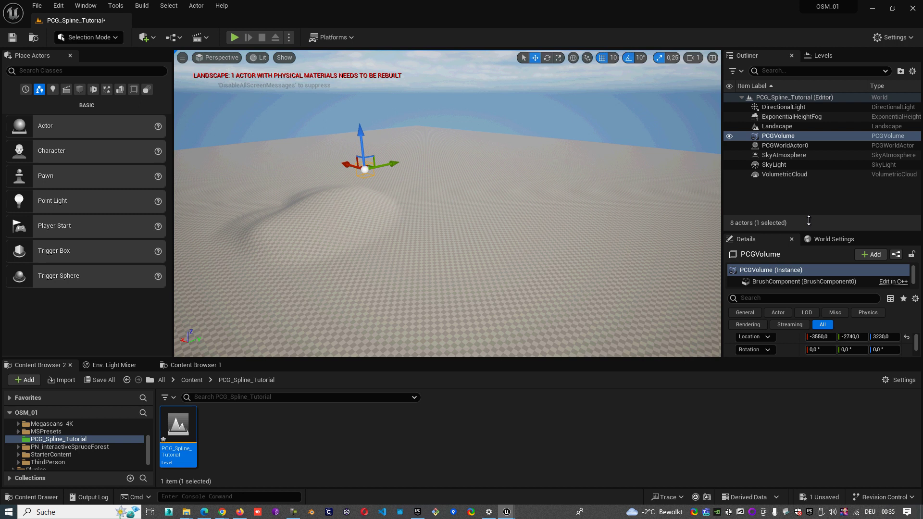
Step: Lock the PCG volume's scale proportions and set its scale to 20
{"action": "left_click_drag", "start_coordinate": [809, 231], "coordinate": [810, 175]}
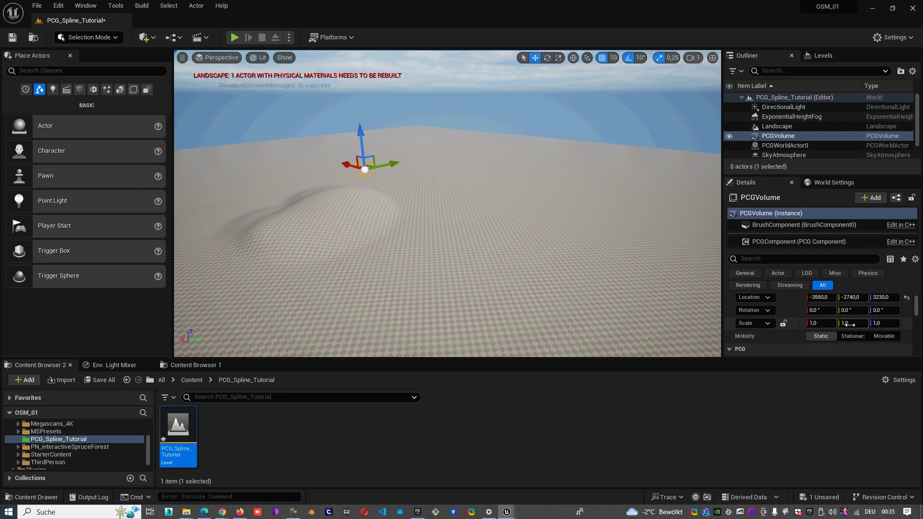
{"action": "left_click", "coordinate": [817, 323]}
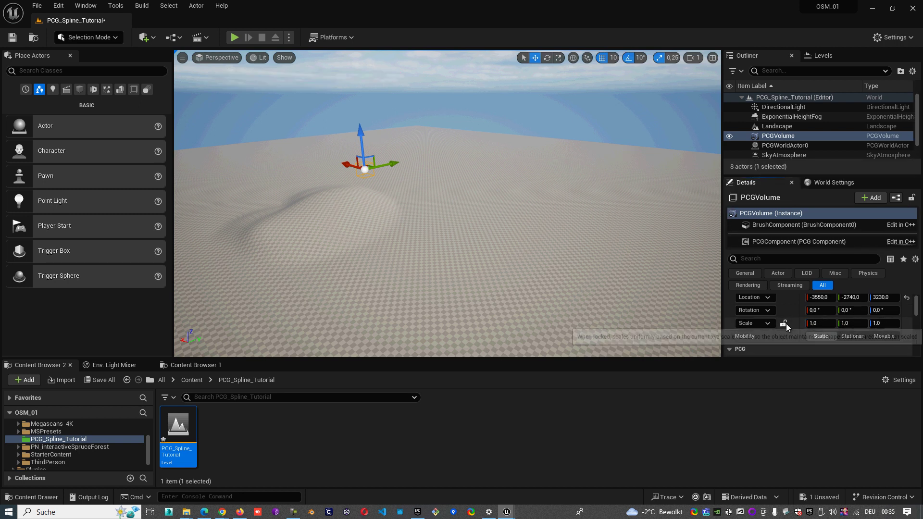
{"action": "left_click", "coordinate": [783, 323]}
{"action": "type", "text": "10"}
{"action": "key", "text": "Return"}
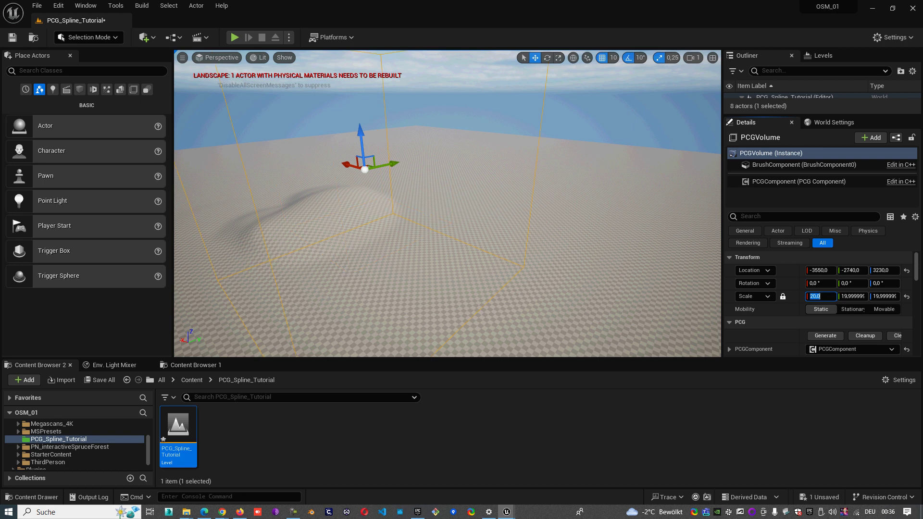
Step: Move the PCG volume down onto the landscape hill, to about X 1700, Y -2690, Z 530
{"action": "right_click_drag", "start_coordinate": [414, 200], "coordinate": [468, 198]}
{"action": "left_click_drag", "start_coordinate": [430, 126], "coordinate": [411, 262]}
{"action": "right_click_drag", "start_coordinate": [410, 262], "coordinate": [482, 240]}
{"action": "left_click_drag", "start_coordinate": [464, 249], "coordinate": [492, 115]}
Step: Set the PCG volume's uniform scale to 50 and shift it along Y to about -1020 to surround the hill
{"action": "left_click", "coordinate": [827, 296]}
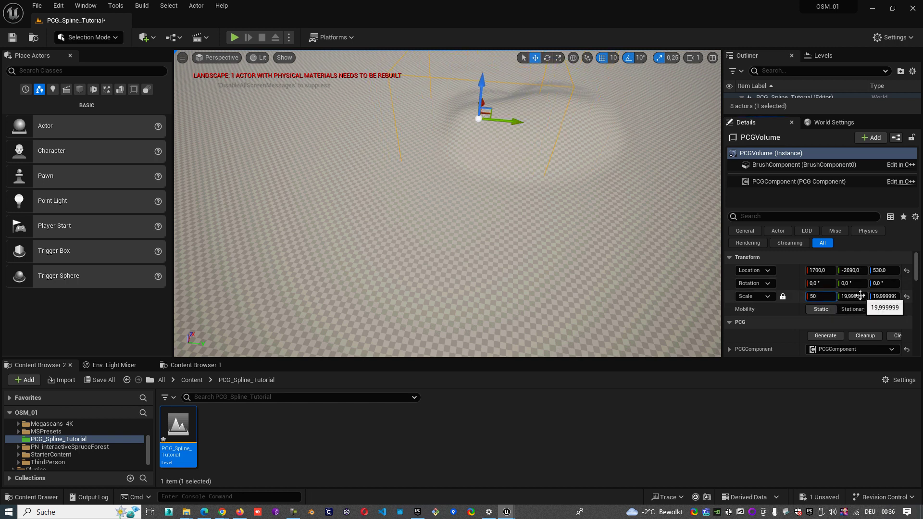
{"action": "type", "text": "50"}
{"action": "key", "text": "Return"}
{"action": "left_click_drag", "start_coordinate": [506, 120], "coordinate": [560, 124]}
{"action": "right_click_drag", "start_coordinate": [452, 195], "coordinate": [498, 123]}
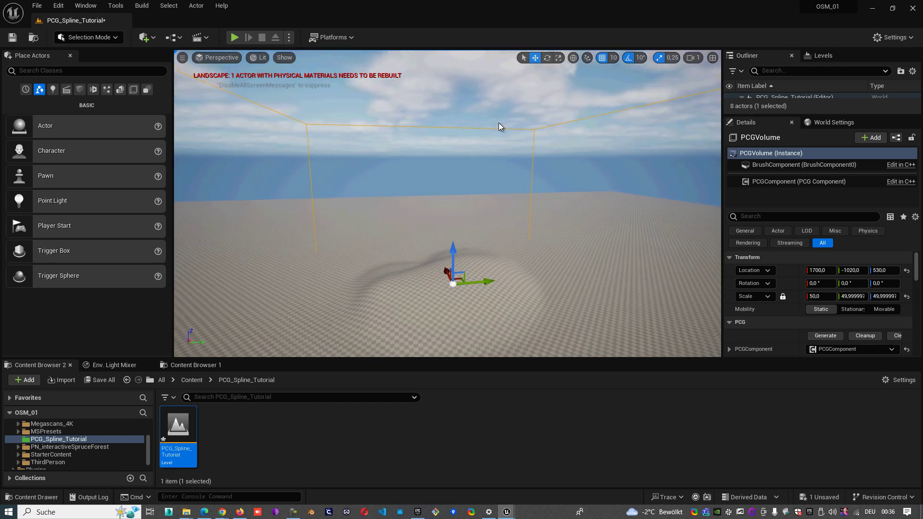
{"action": "scroll", "coordinate": [499, 123], "scroll_direction": "down", "scroll_amount": 3}
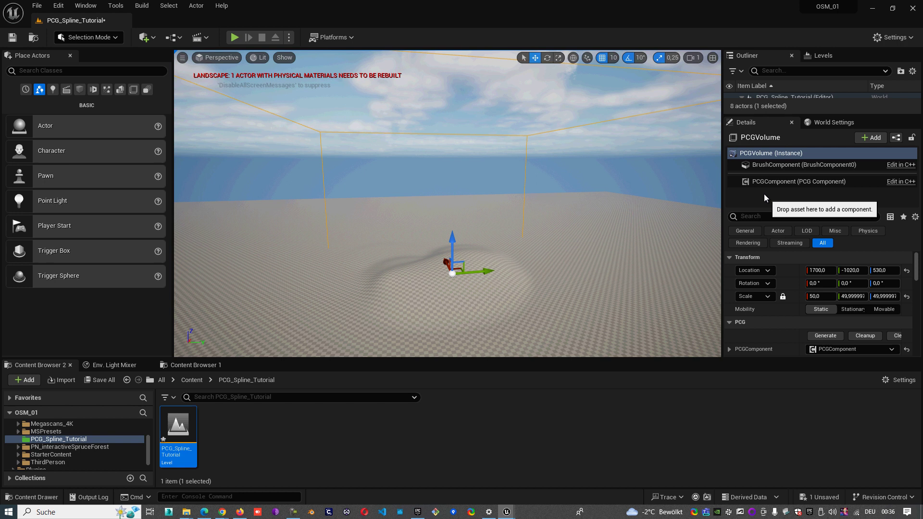
Step: Select the volume's PCG Component and create a PCG Graph asset in the PCG_Spline_Tutorial folder
{"action": "left_click", "coordinate": [769, 182]}
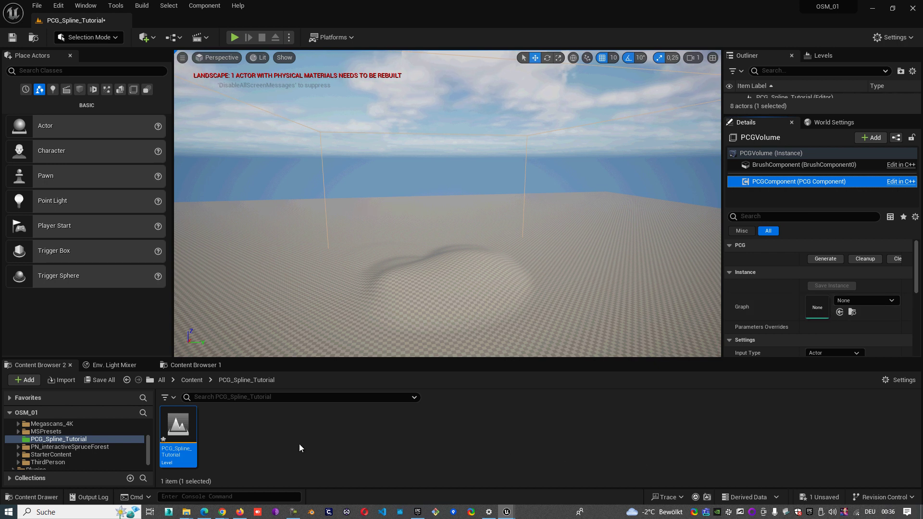
{"action": "right_click", "coordinate": [261, 440]}
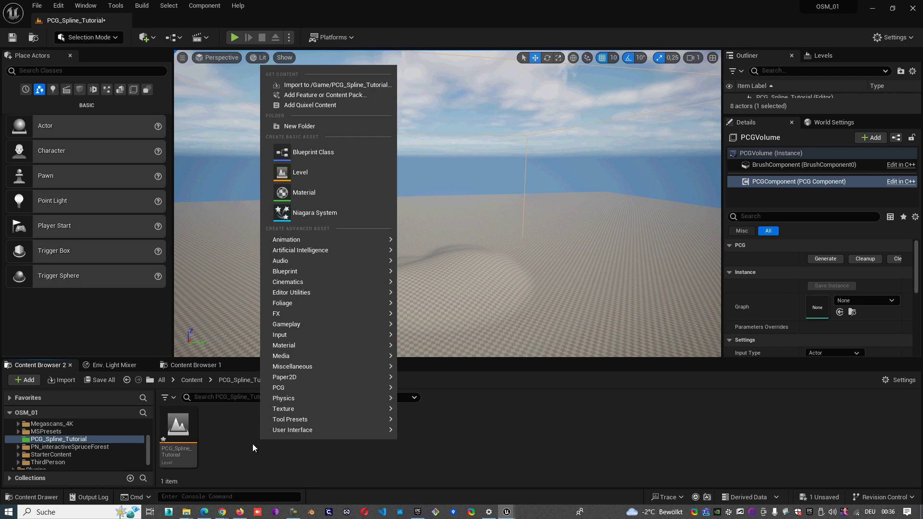
{"action": "mouse_move", "coordinate": [298, 387]}
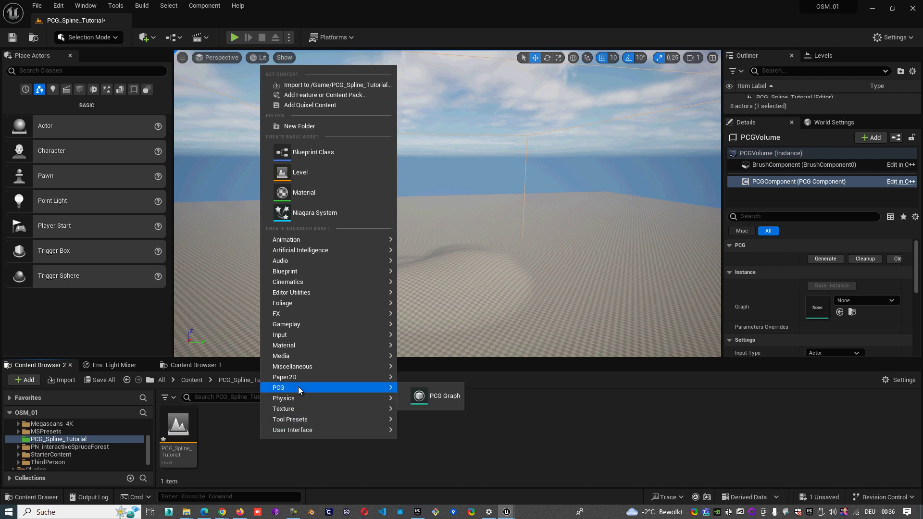
{"action": "left_click", "coordinate": [430, 395]}
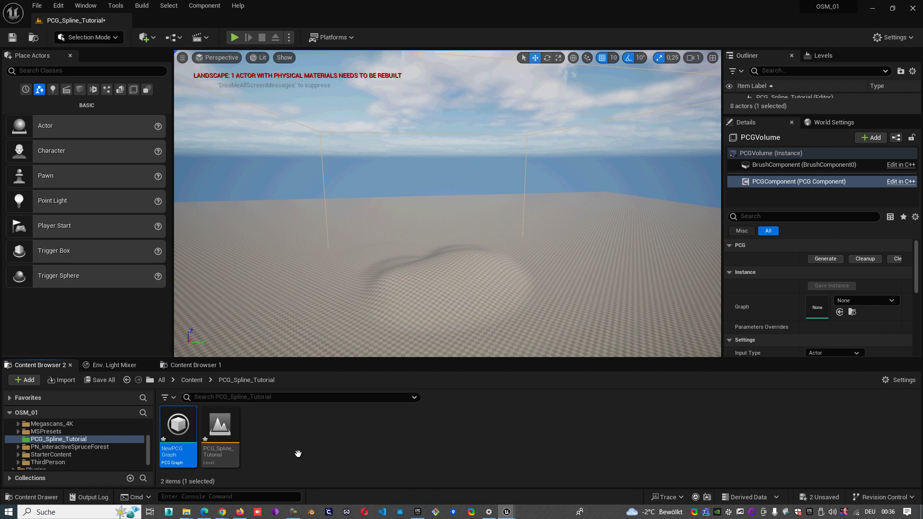
Step: Assign the NewPCGGraph asset as the graph of the PCG volume's PCG Component
{"action": "left_click_drag", "start_coordinate": [178, 429], "coordinate": [827, 306]}
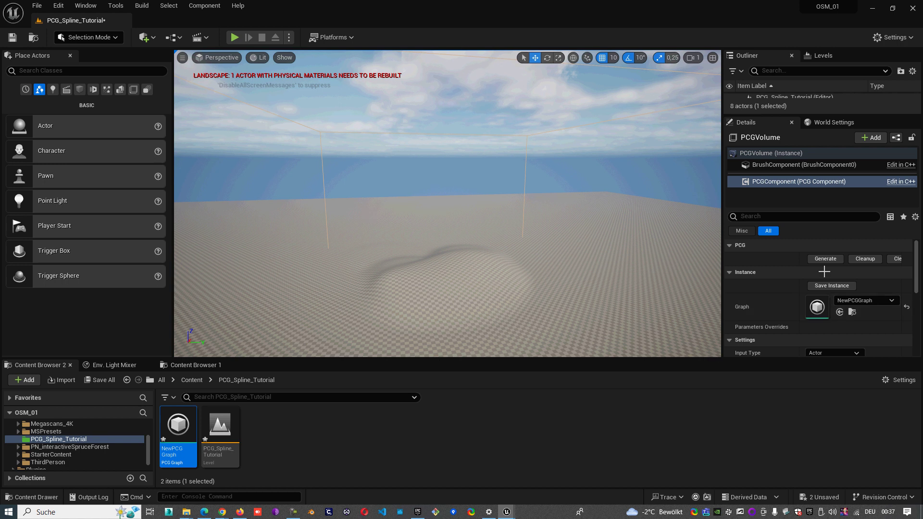
{"action": "right_click_drag", "start_coordinate": [445, 225], "coordinate": [454, 250]}
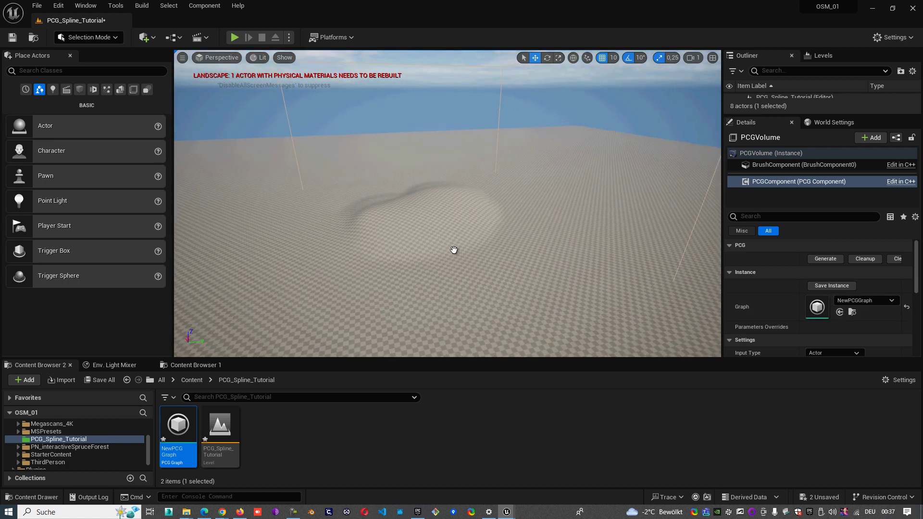
{"action": "scroll", "coordinate": [439, 231], "scroll_direction": "down", "scroll_amount": 3}
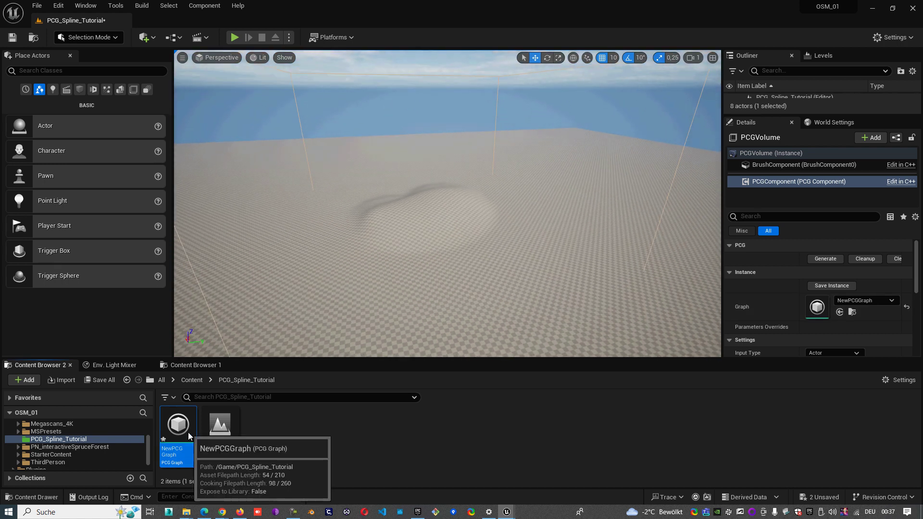
Step: Open NewPCGGraph in the graph editor and enlarge its floating window over the level view
{"action": "left_click_drag", "start_coordinate": [922, 166], "coordinate": [234, 139]}
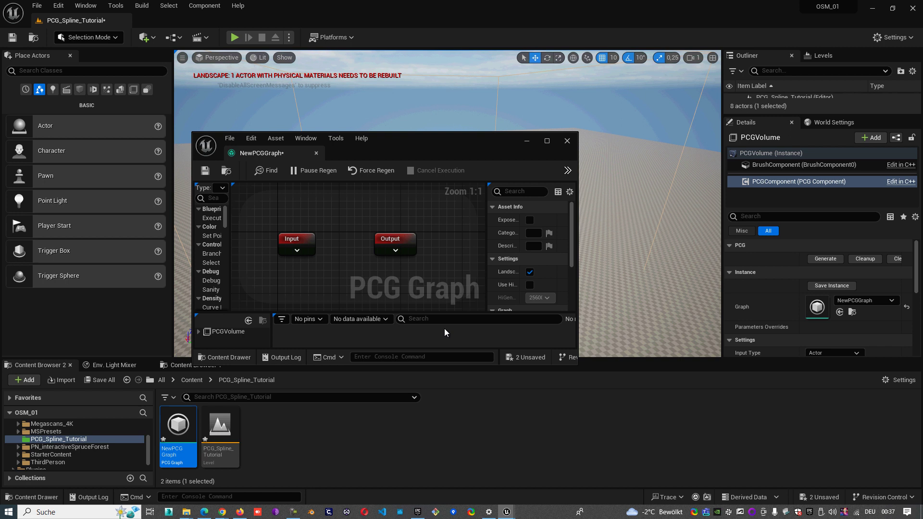
{"action": "left_click_drag", "start_coordinate": [576, 366], "coordinate": [782, 454]}
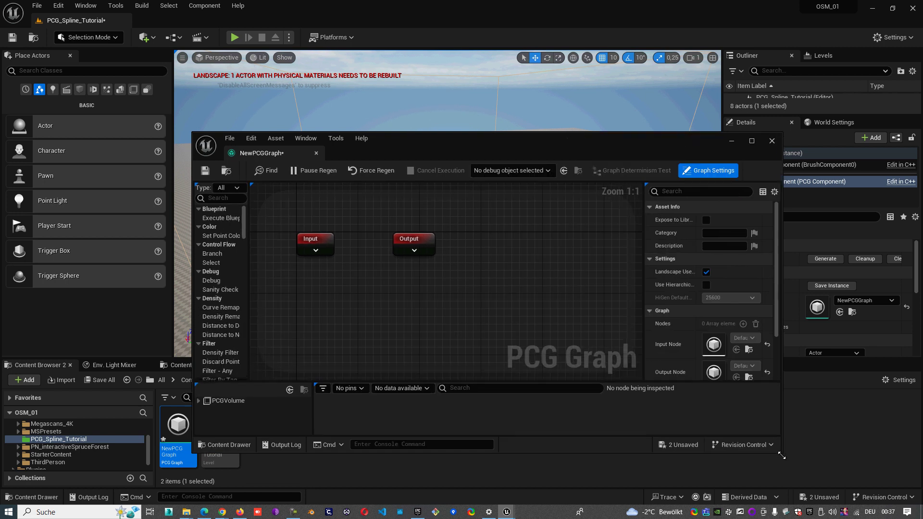
{"action": "right_click_drag", "start_coordinate": [432, 316], "coordinate": [506, 315]}
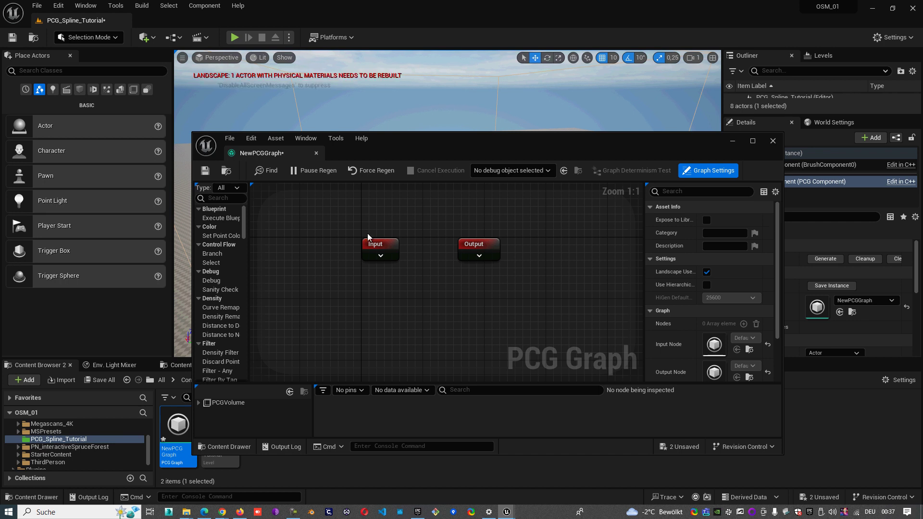
Step: Expand the Input node's pins and spread the Input and Output nodes apart to make room between them
{"action": "left_click", "coordinate": [381, 256]}
{"action": "left_click_drag", "start_coordinate": [383, 243], "coordinate": [290, 212]}
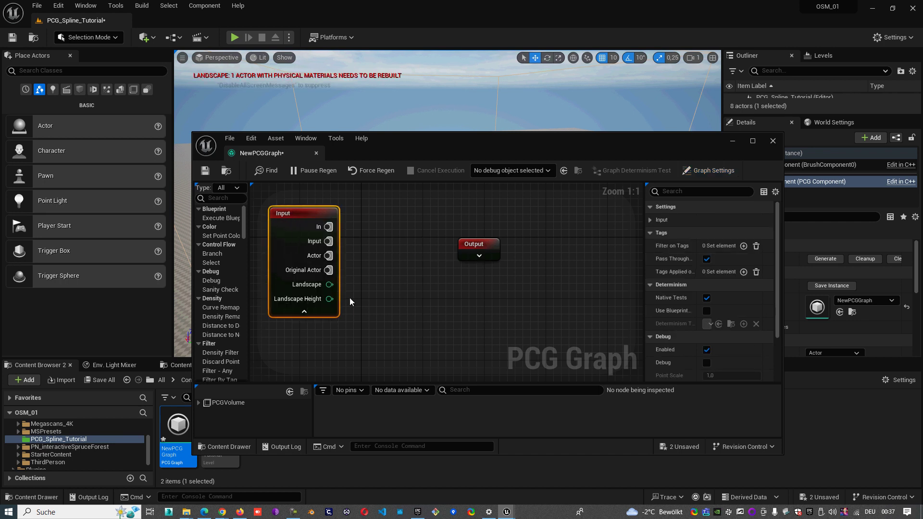
{"action": "right_click_drag", "start_coordinate": [411, 283], "coordinate": [485, 281]}
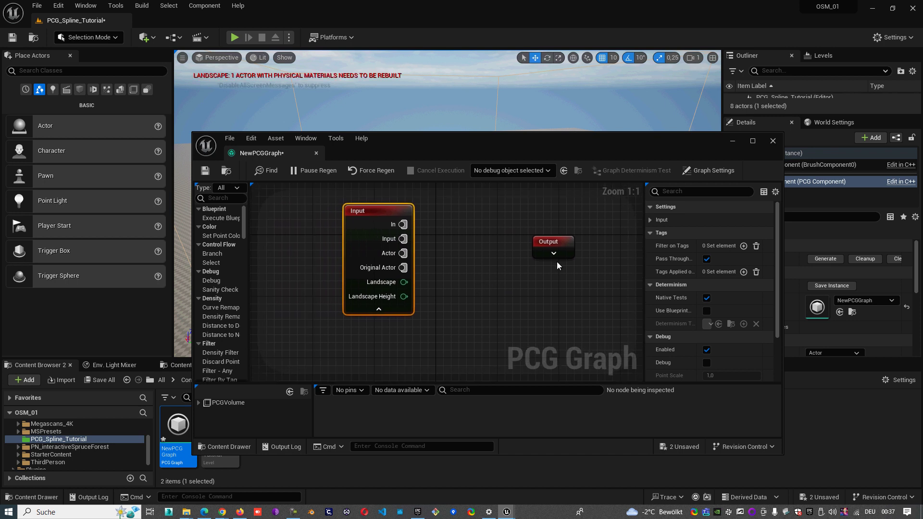
{"action": "left_click_drag", "start_coordinate": [553, 243], "coordinate": [637, 241]}
{"action": "right_click_drag", "start_coordinate": [381, 296], "coordinate": [325, 295]}
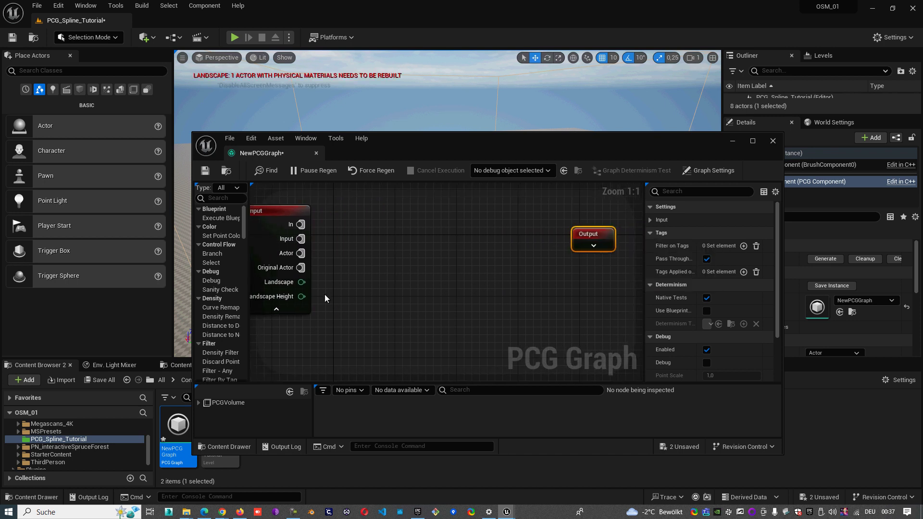
Step: Add a Surface Sampler node fed by the Input node's Landscape pin
{"action": "left_click_drag", "start_coordinate": [301, 281], "coordinate": [392, 254]}
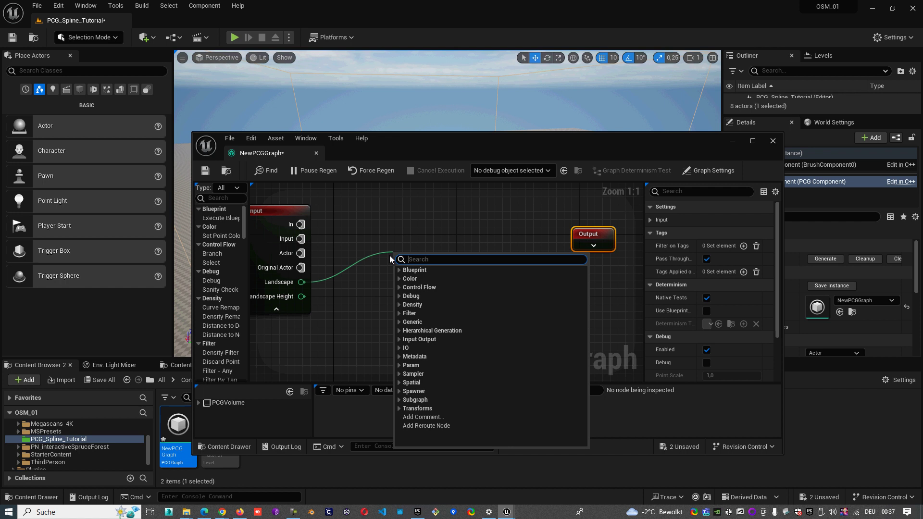
{"action": "type", "text": "surf"}
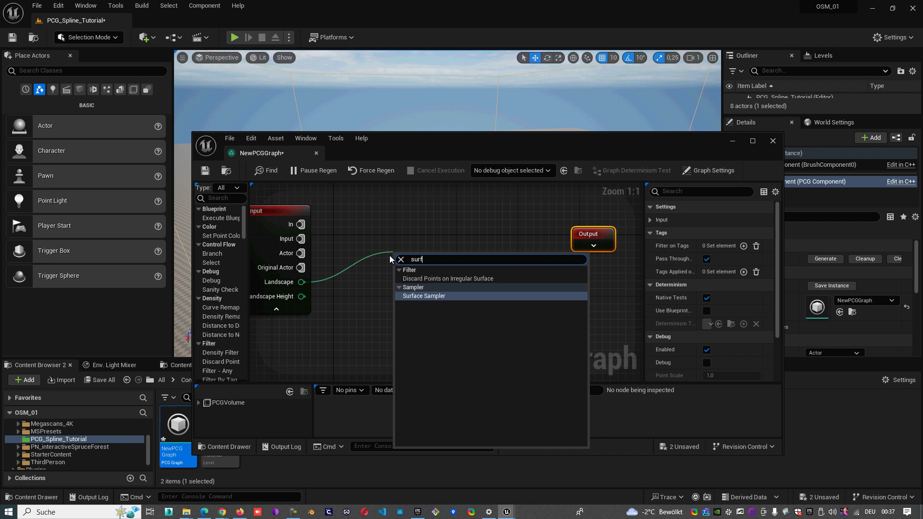
{"action": "left_click", "coordinate": [428, 296]}
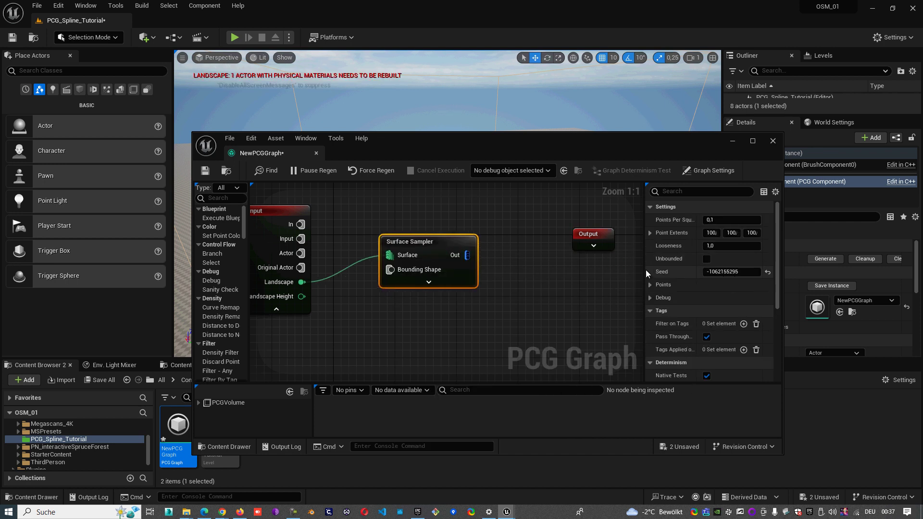
{"action": "right_click_drag", "start_coordinate": [608, 277], "coordinate": [557, 277]}
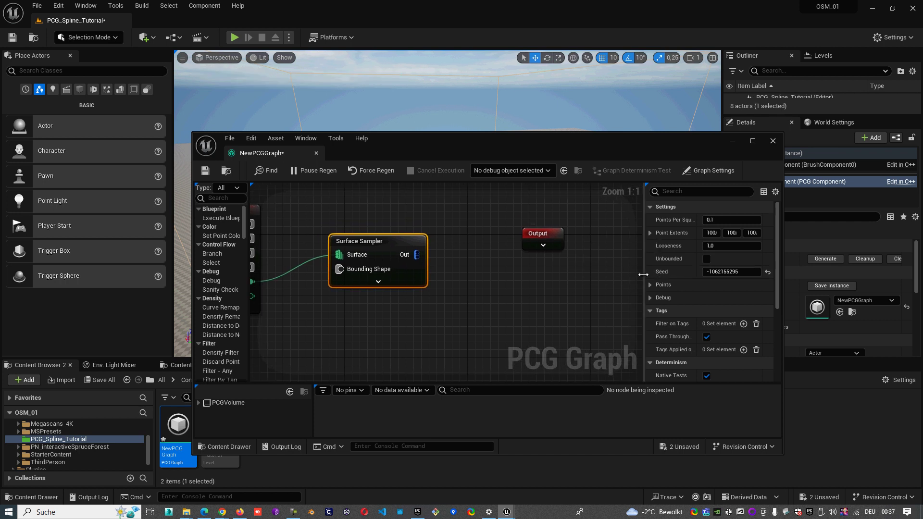
Step: Widen the node details area and move the graph window off the hill, with the Surface Sampler selected
{"action": "left_click_drag", "start_coordinate": [647, 275], "coordinate": [598, 274]}
{"action": "left_click_drag", "start_coordinate": [535, 230], "coordinate": [526, 230]}
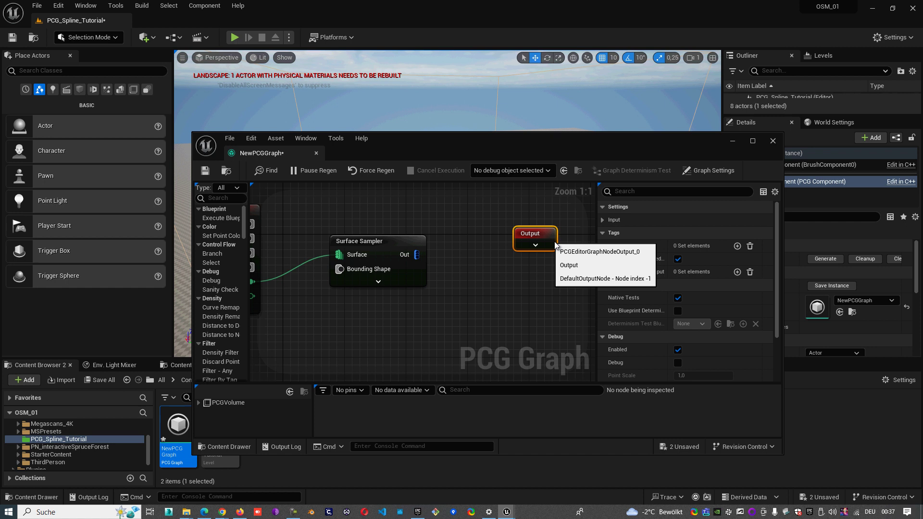
{"action": "left_click_drag", "start_coordinate": [428, 143], "coordinate": [495, 241]}
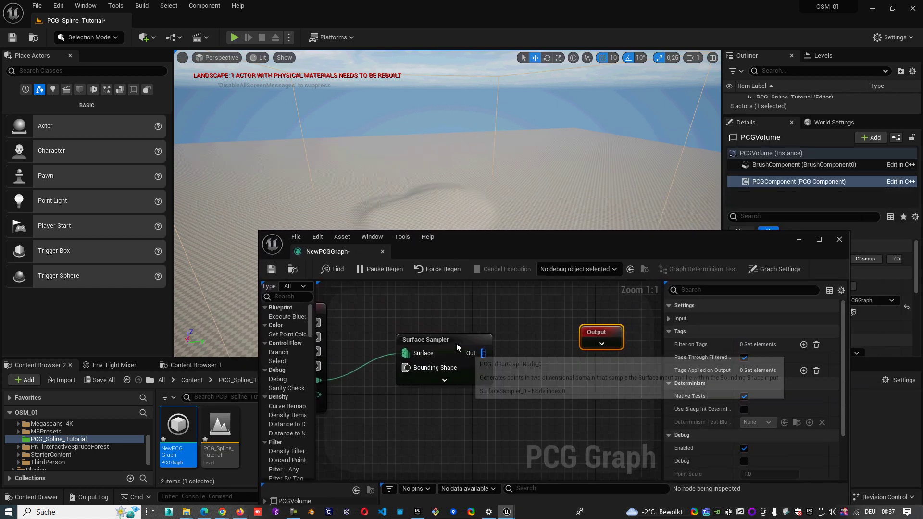
{"action": "left_click", "coordinate": [469, 343]}
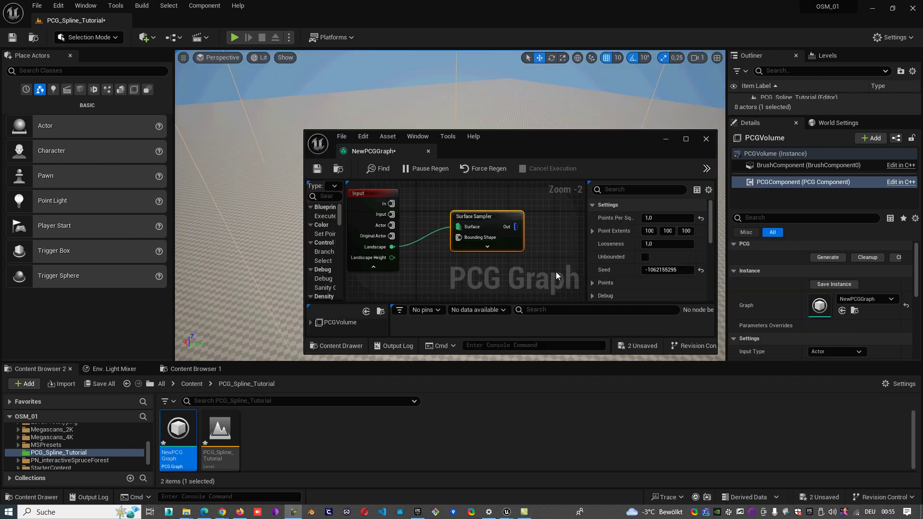
Step: Enable Debug on the Surface Sampler node and move the graph window clear of the landscape
{"action": "left_click_drag", "start_coordinate": [509, 137], "coordinate": [512, 118]}
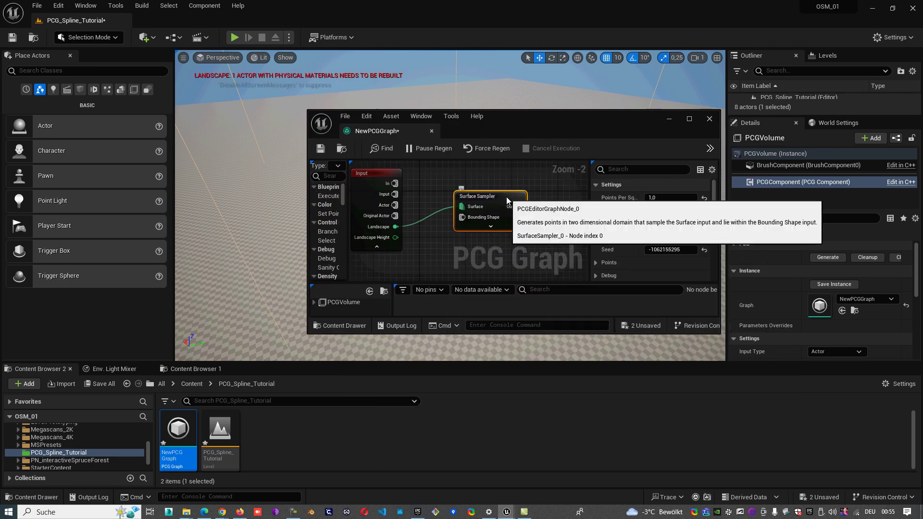
{"action": "right_click", "coordinate": [503, 201]}
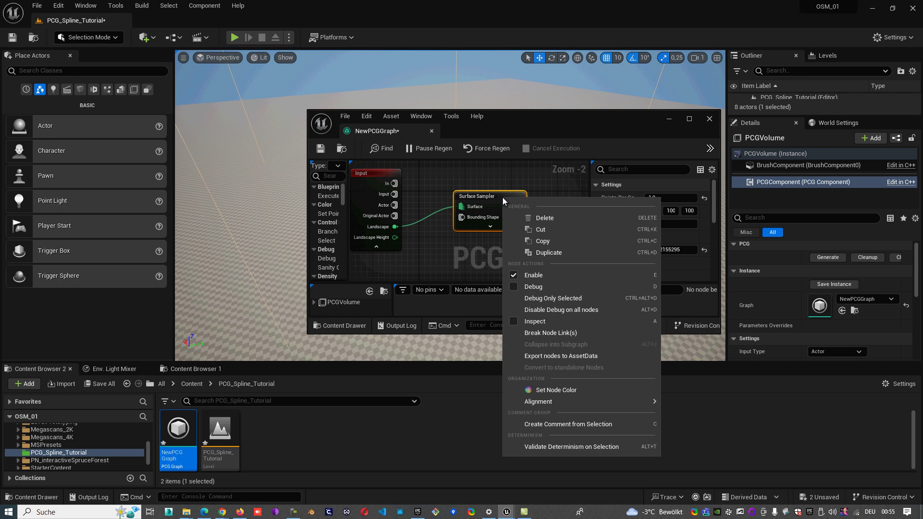
{"action": "left_click", "coordinate": [574, 287]}
{"action": "left_click_drag", "start_coordinate": [500, 119], "coordinate": [677, 242]}
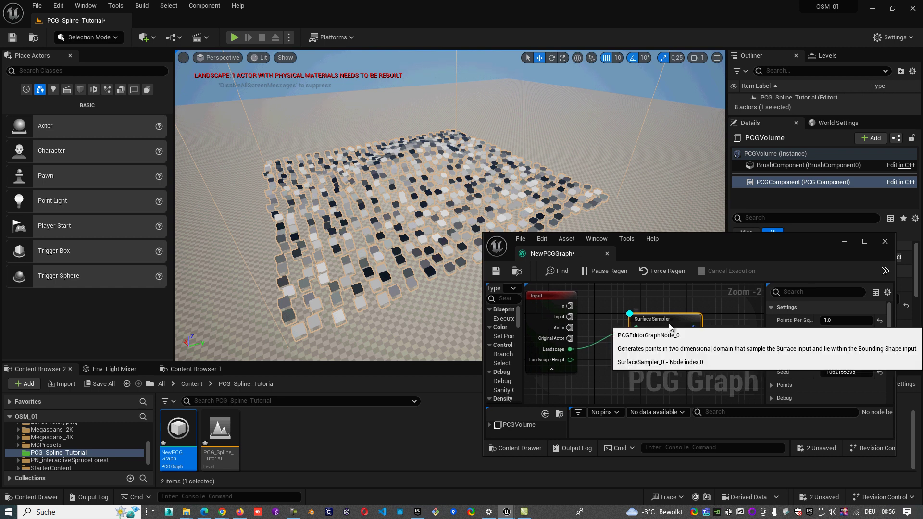
Step: Enlarge the graph window and turn on Inspect for the Surface Sampler to examine its output point data
{"action": "left_click_drag", "start_coordinate": [680, 234], "coordinate": [673, 166]}
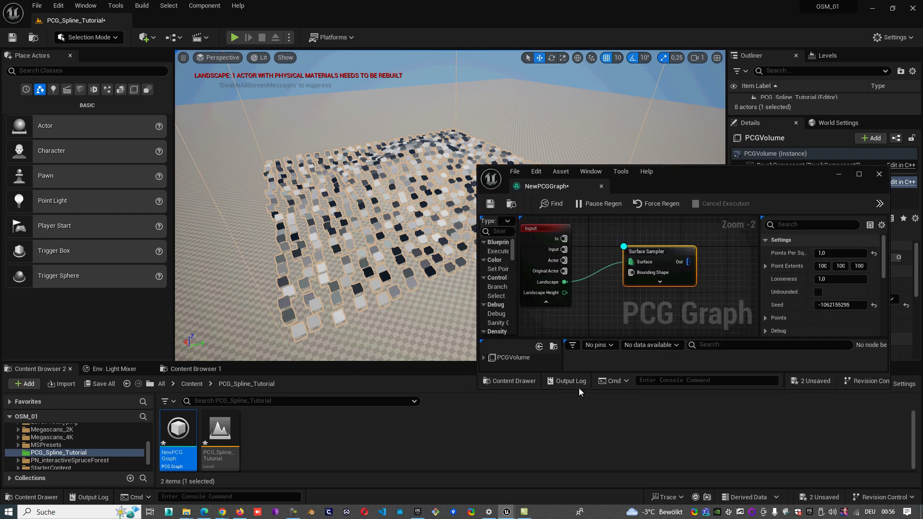
{"action": "left_click_drag", "start_coordinate": [579, 388], "coordinate": [568, 463]}
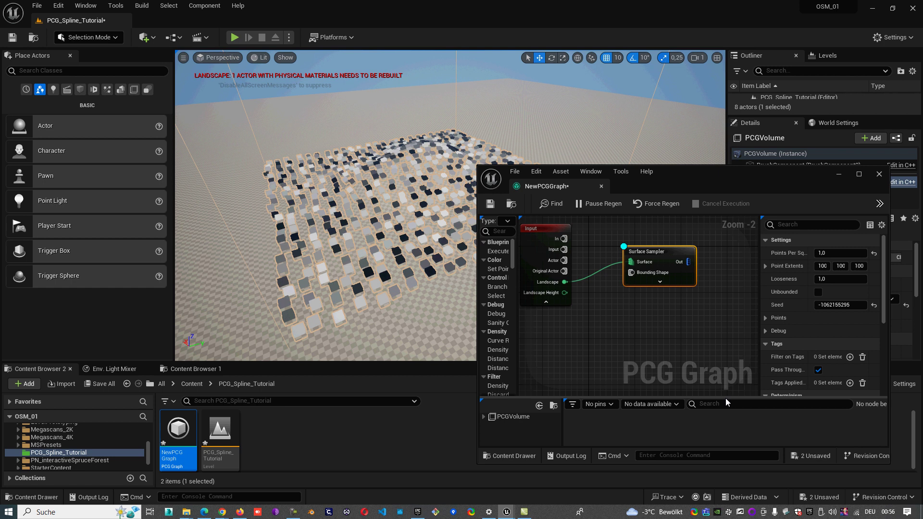
{"action": "left_click_drag", "start_coordinate": [726, 398], "coordinate": [723, 368]}
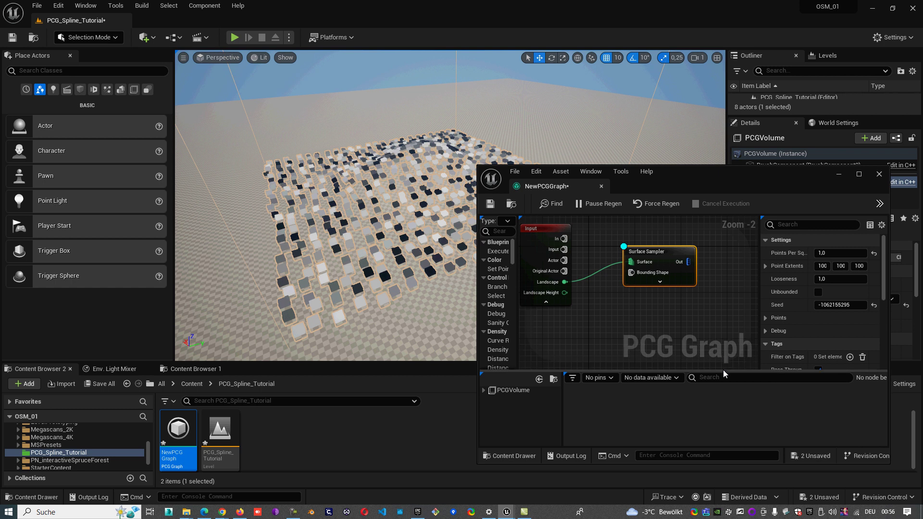
{"action": "right_click", "coordinate": [662, 249]}
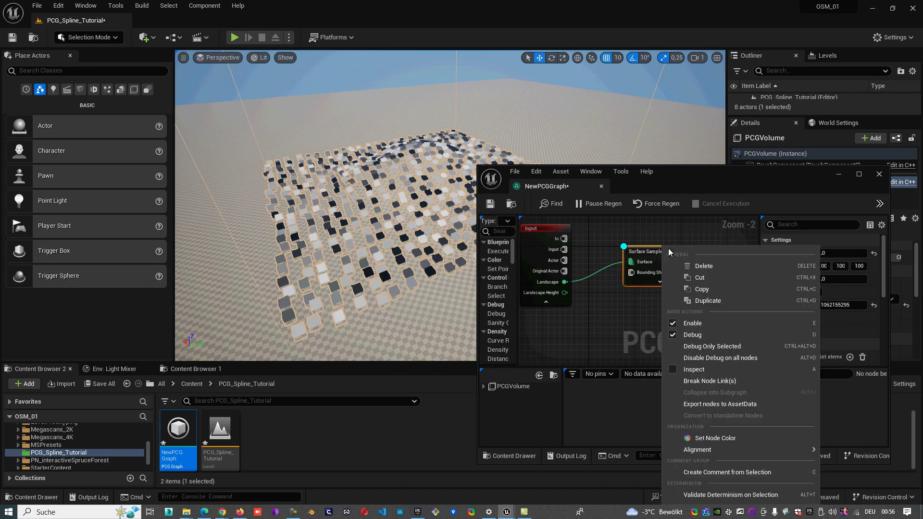
{"action": "left_click", "coordinate": [723, 371]}
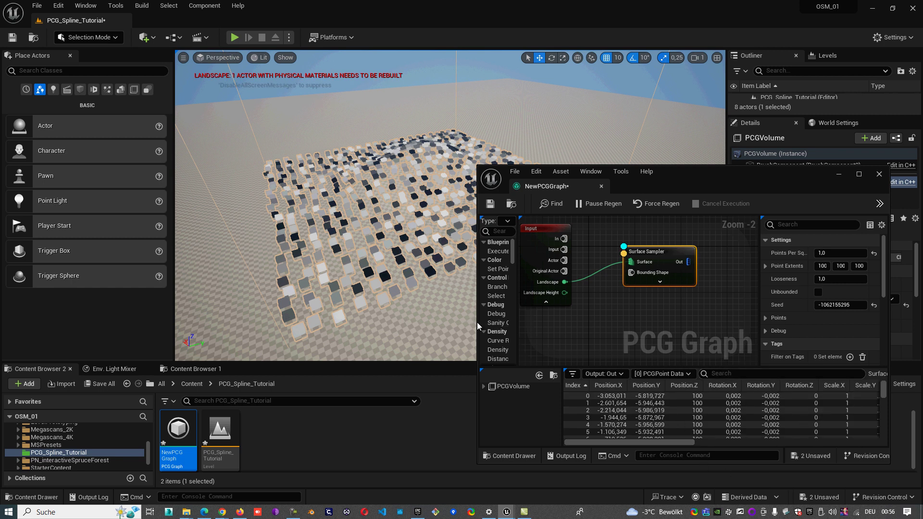
{"action": "left_click_drag", "start_coordinate": [477, 322], "coordinate": [414, 322]}
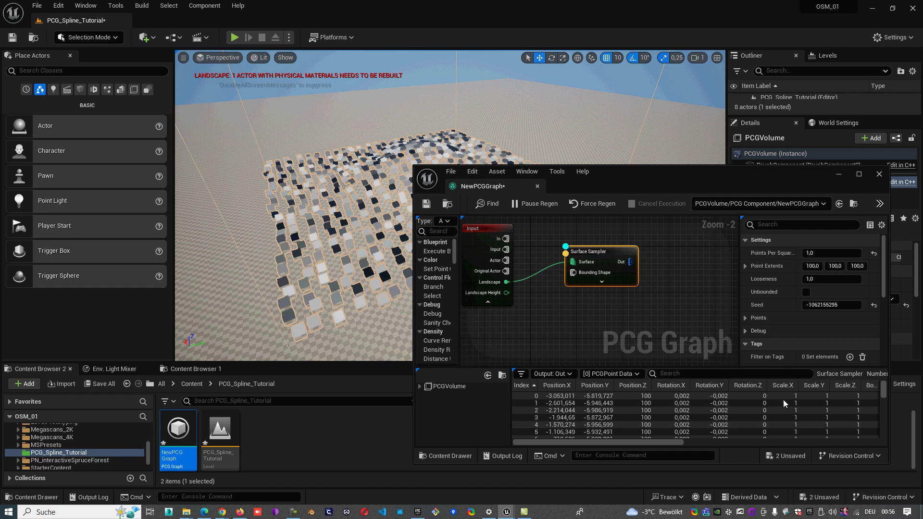
{"action": "left_click", "coordinate": [859, 174]}
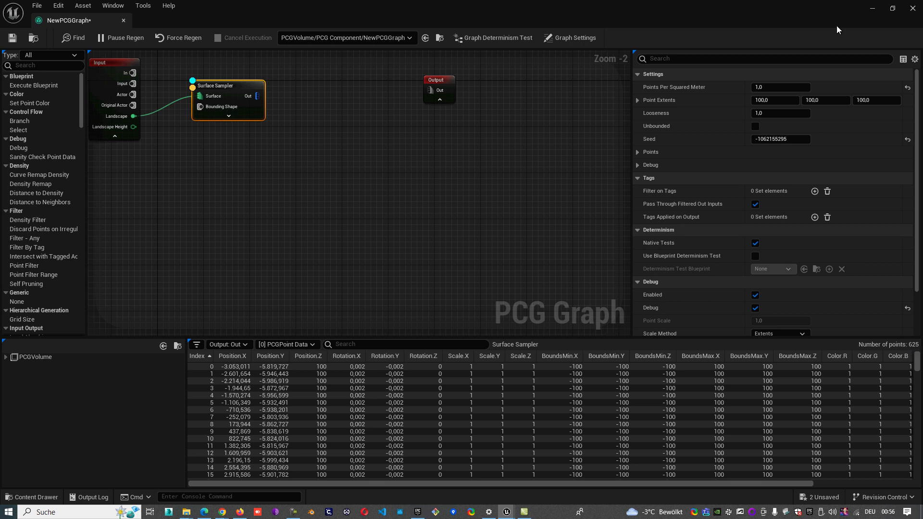
{"action": "left_click", "coordinate": [893, 8]}
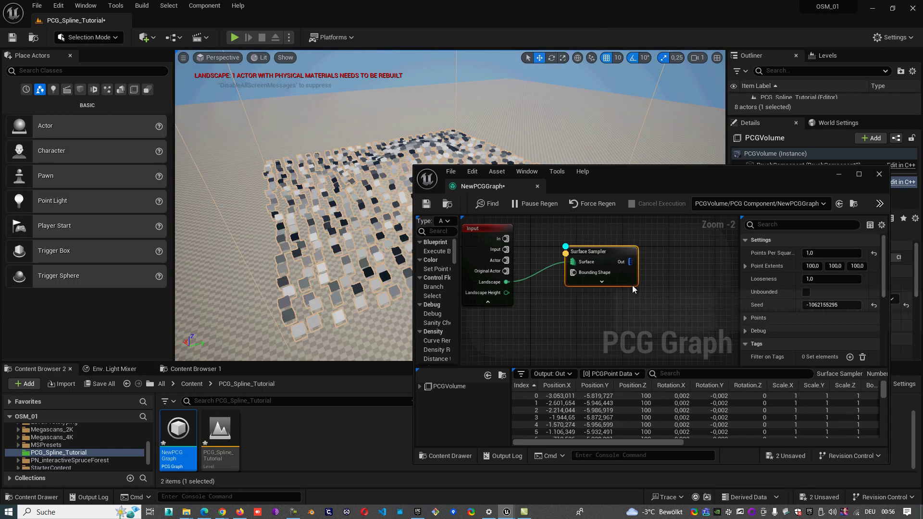
Step: Turn off Inspect on the Surface Sampler node, leaving its name as it is
{"action": "right_click_drag", "start_coordinate": [665, 280], "coordinate": [663, 289]}
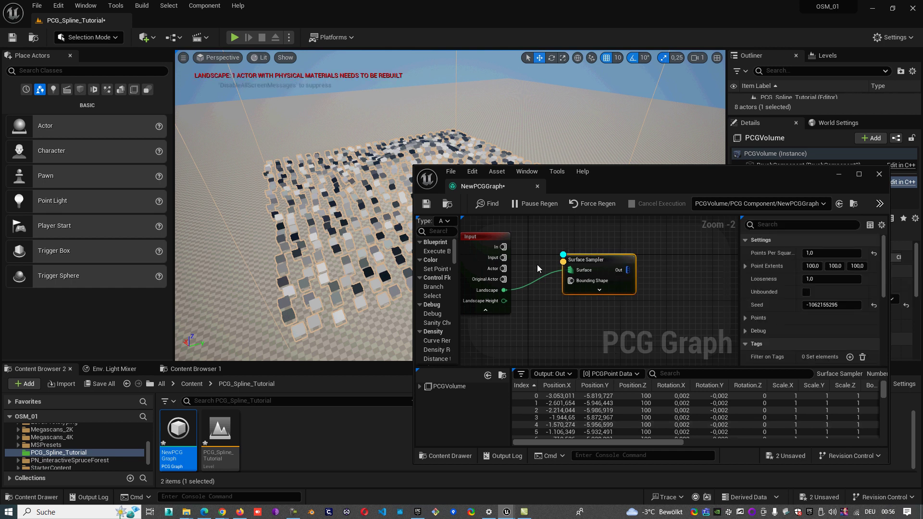
{"action": "double_click", "coordinate": [598, 260]}
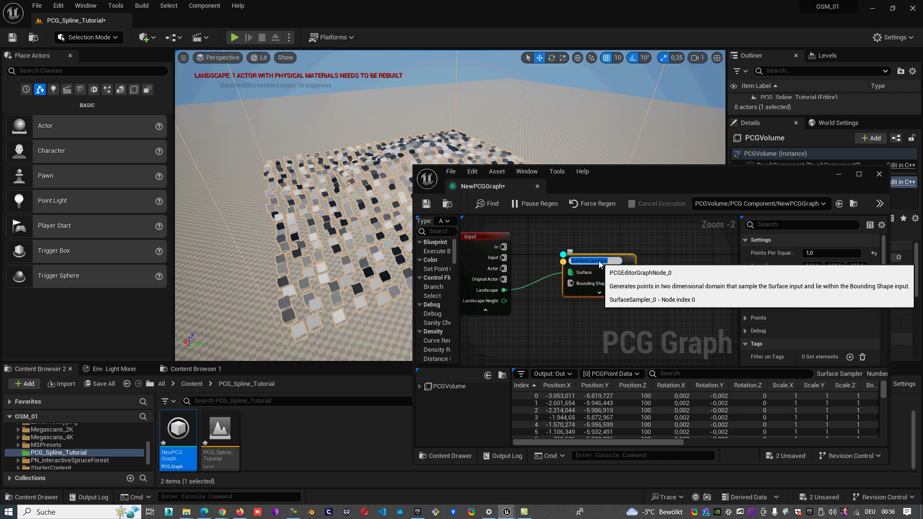
{"action": "right_click", "coordinate": [599, 261]}
{"action": "left_click", "coordinate": [582, 251]}
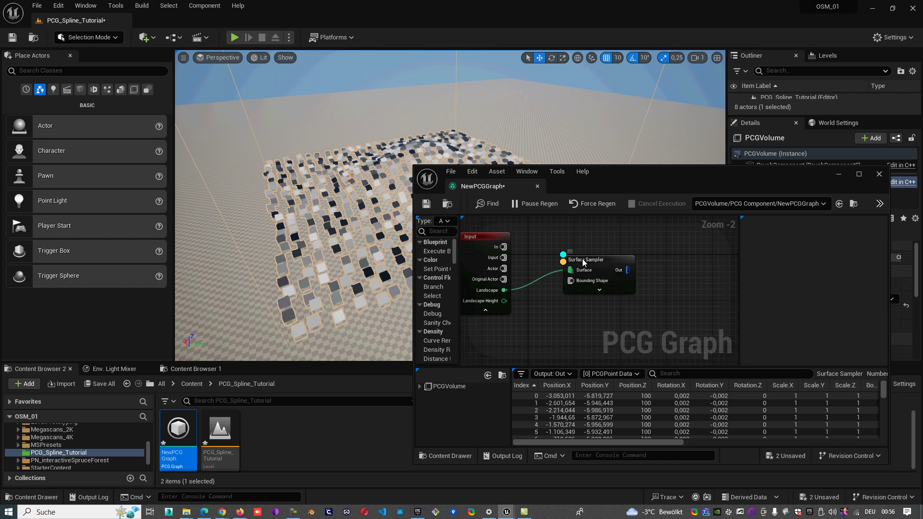
{"action": "right_click", "coordinate": [583, 261]}
{"action": "left_click", "coordinate": [616, 368]}
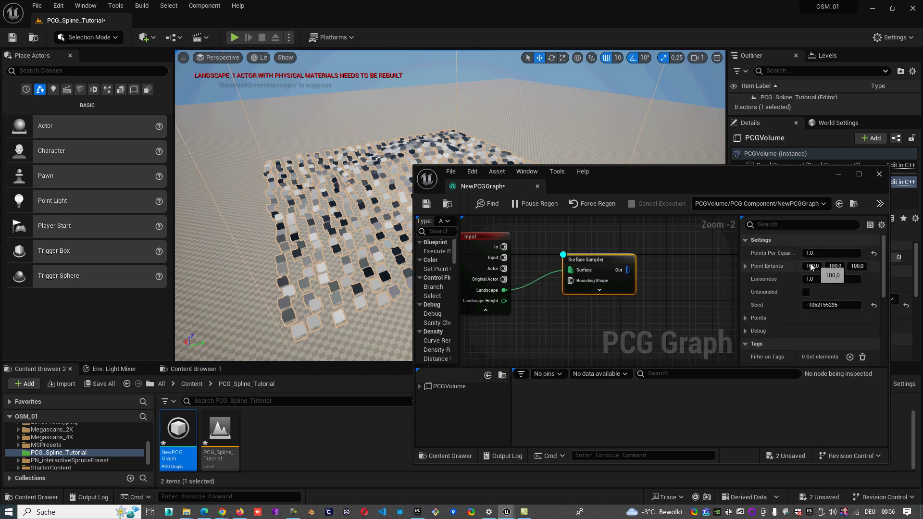
Step: Set the Surface Sampler's Points Per Squared Meter to 0,001 and uncover the landscape behind the graph window
{"action": "left_click_drag", "start_coordinate": [725, 275], "coordinate": [702, 263]}
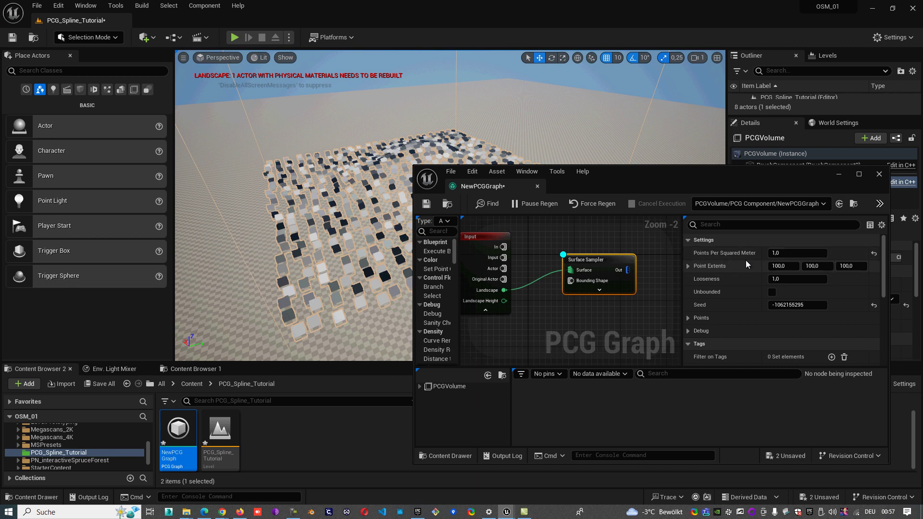
{"action": "left_click", "coordinate": [785, 260]}
{"action": "key", "text": "Return"}
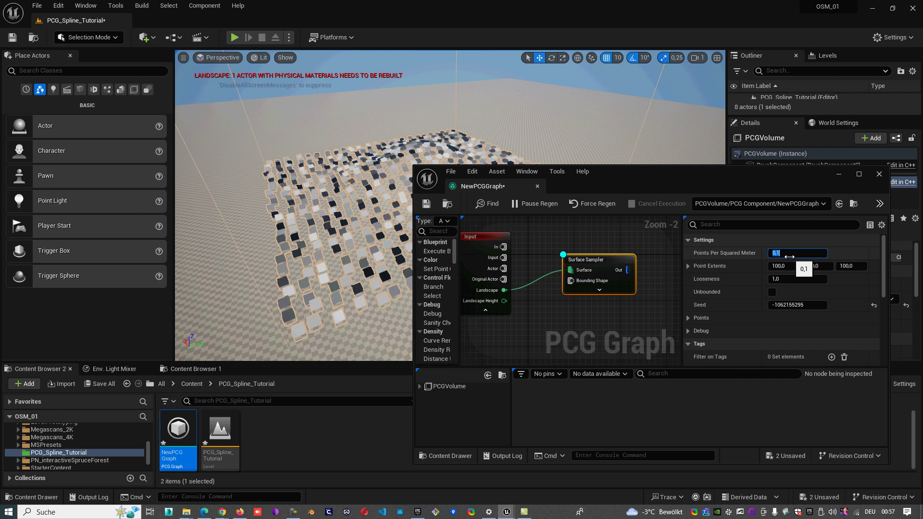
{"action": "type", "text": "0,001"}
{"action": "key", "text": "Return"}
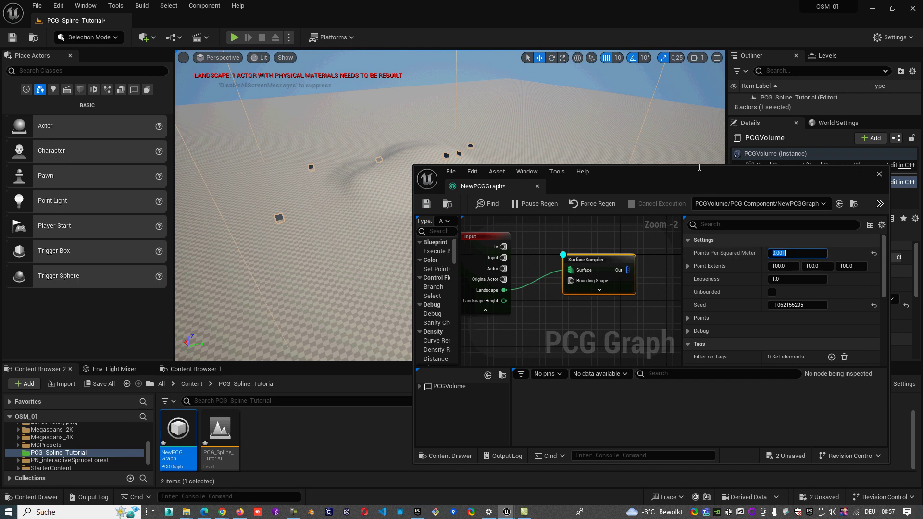
{"action": "left_click_drag", "start_coordinate": [700, 168], "coordinate": [692, 222]}
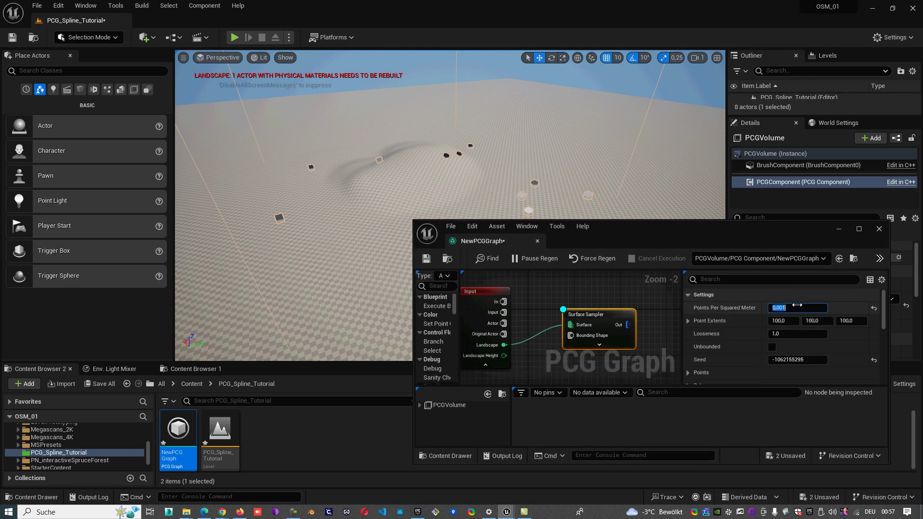
Step: Set the Surface Sampler's Points Per Squared Meter to 0,005 and force the graph to regenerate
{"action": "key", "text": "Right"}
{"action": "key", "text": "BackSpace"}
{"action": "type", "text": "5"}
{"action": "key", "text": "Return"}
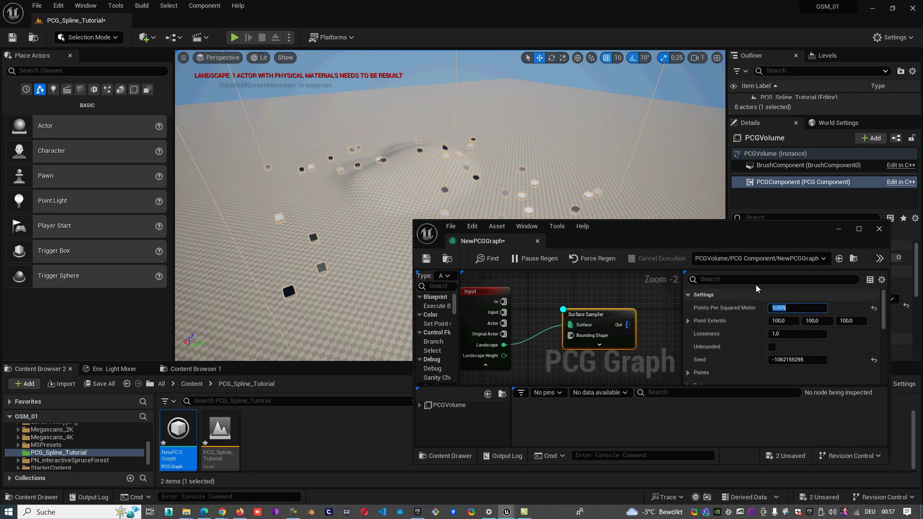
{"action": "mouse_move", "coordinate": [723, 231]}
{"action": "left_mouse_down"}
{"action": "mouse_move", "coordinate": [723, 209]}
{"action": "mouse_move", "coordinate": [724, 218]}
{"action": "left_mouse_up"}
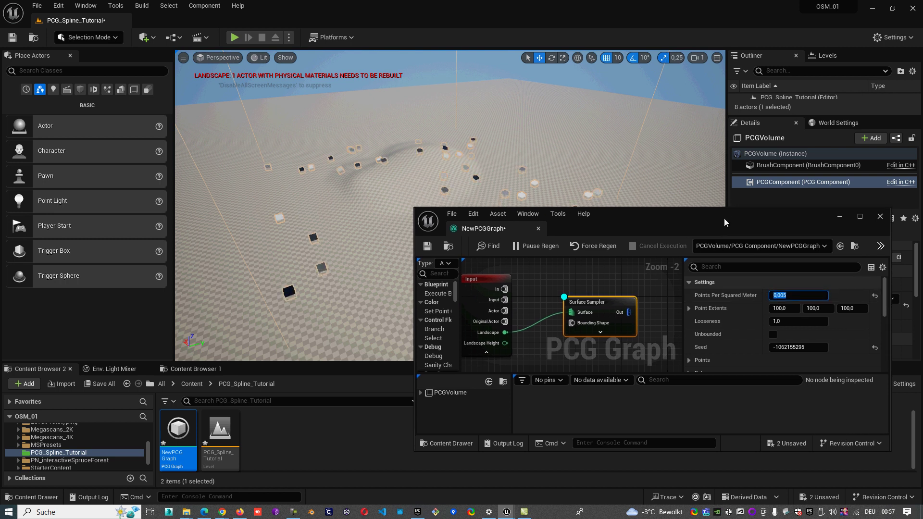
{"action": "right_click_drag", "start_coordinate": [634, 287], "coordinate": [559, 287]}
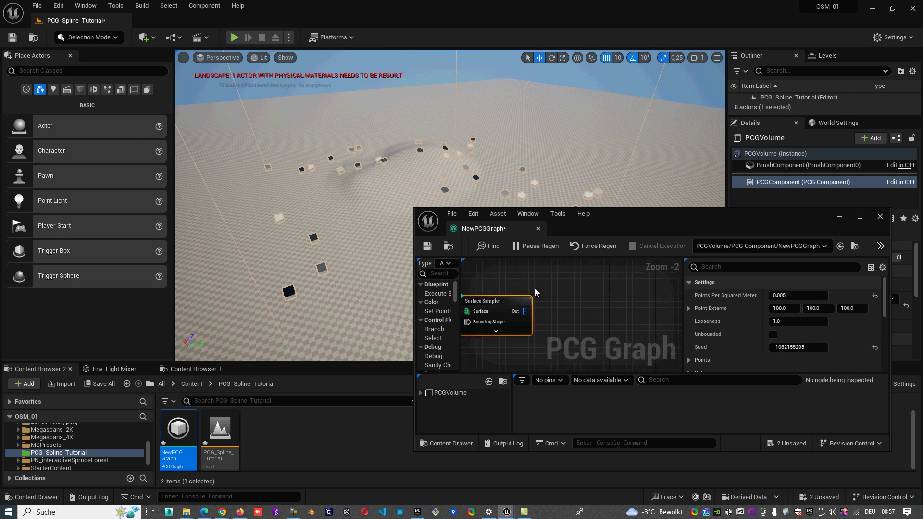
{"action": "left_click", "coordinate": [593, 246]}
Step: Add a Static Mesh Spawner node fed by the Surface Sampler's Out pin
{"action": "right_click_drag", "start_coordinate": [561, 309], "coordinate": [570, 310]}
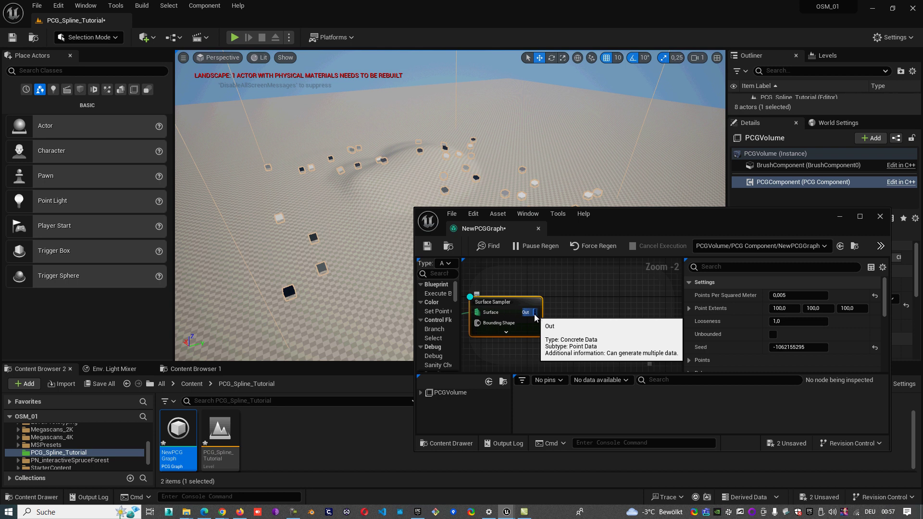
{"action": "left_click_drag", "start_coordinate": [534, 314], "coordinate": [593, 310]}
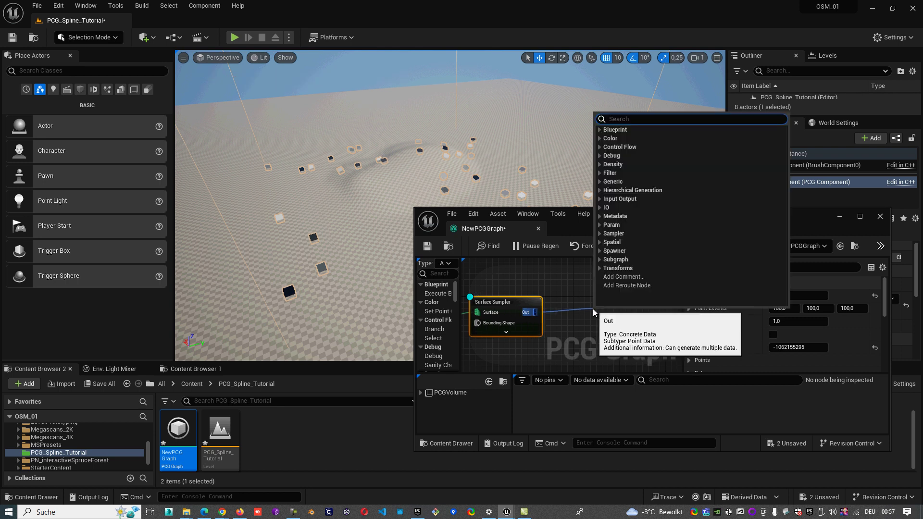
{"action": "type", "text": "stat"}
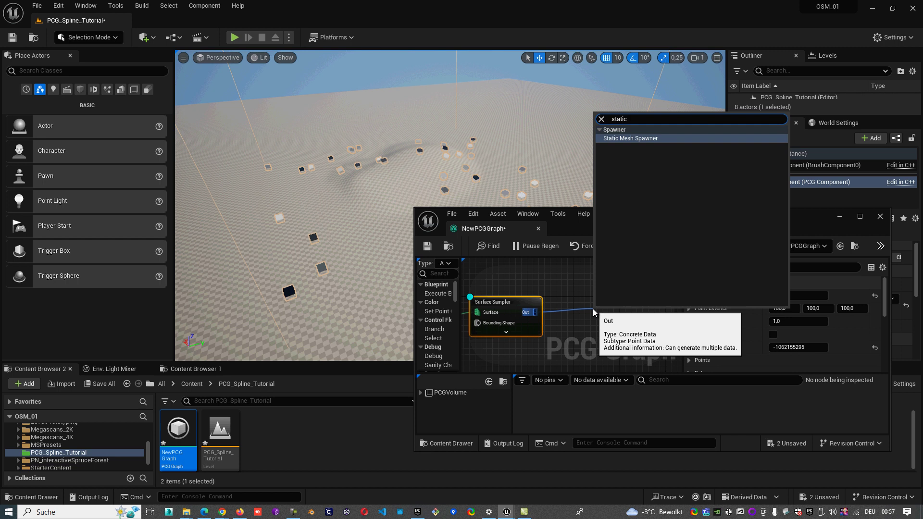
{"action": "type", "text": "ic"}
{"action": "key", "text": "Return"}
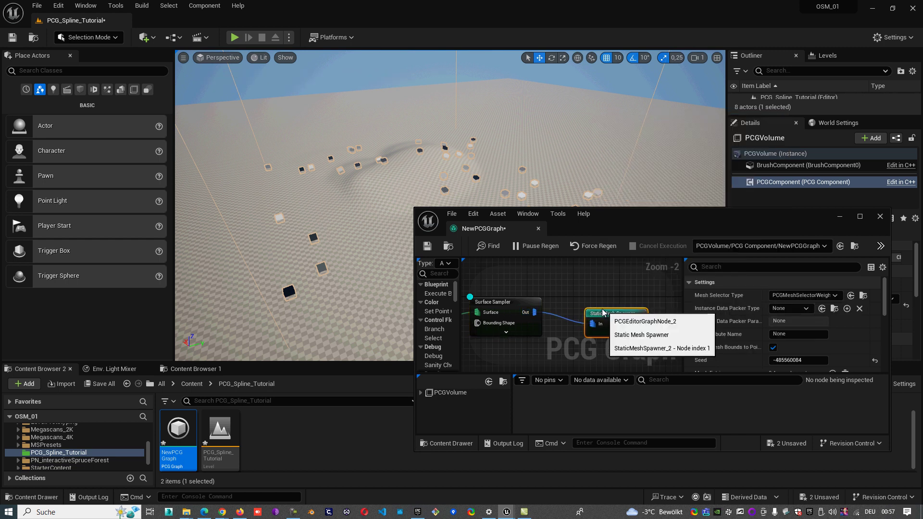
Step: Open the EuropeanBeech Geometry PivotPainter folder in the content browser and move the graph window up, clear of its meshes
{"action": "scroll", "coordinate": [86, 464], "scroll_direction": "up", "scroll_amount": 1}
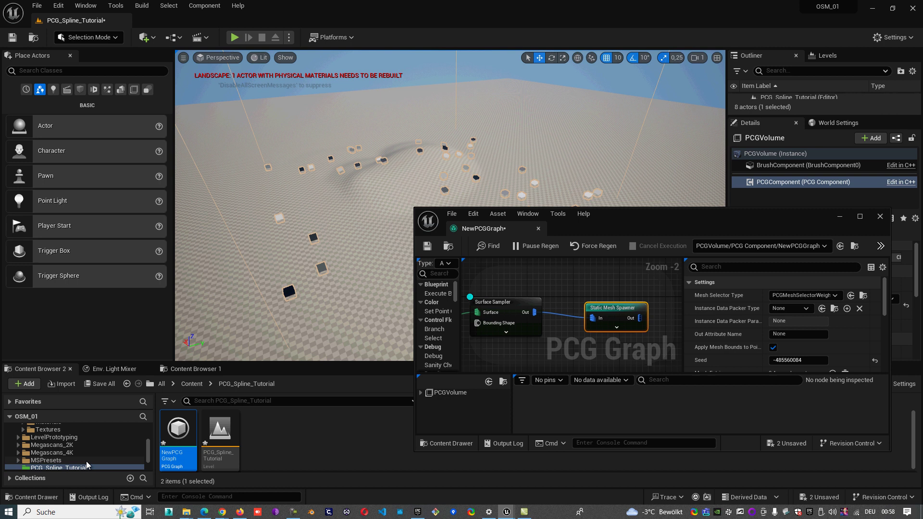
{"action": "scroll", "coordinate": [85, 460], "scroll_direction": "up", "scroll_amount": 5}
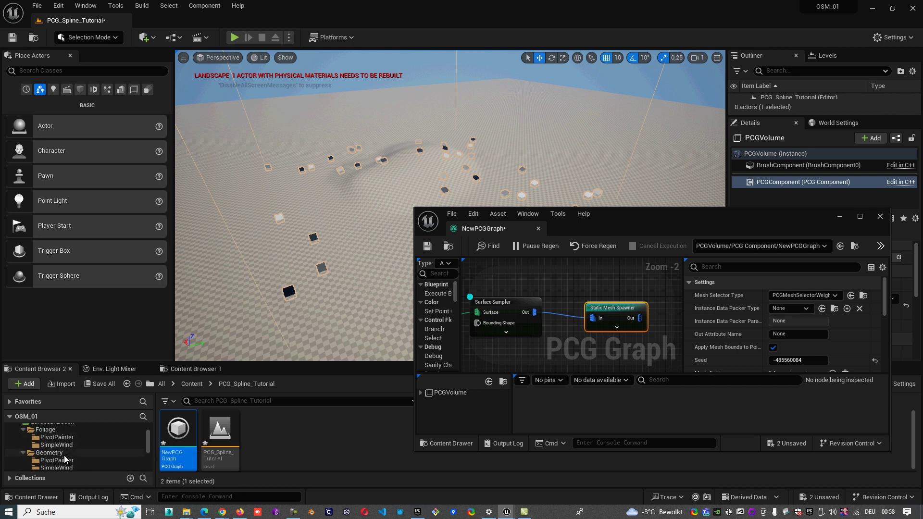
{"action": "left_click", "coordinate": [65, 461]}
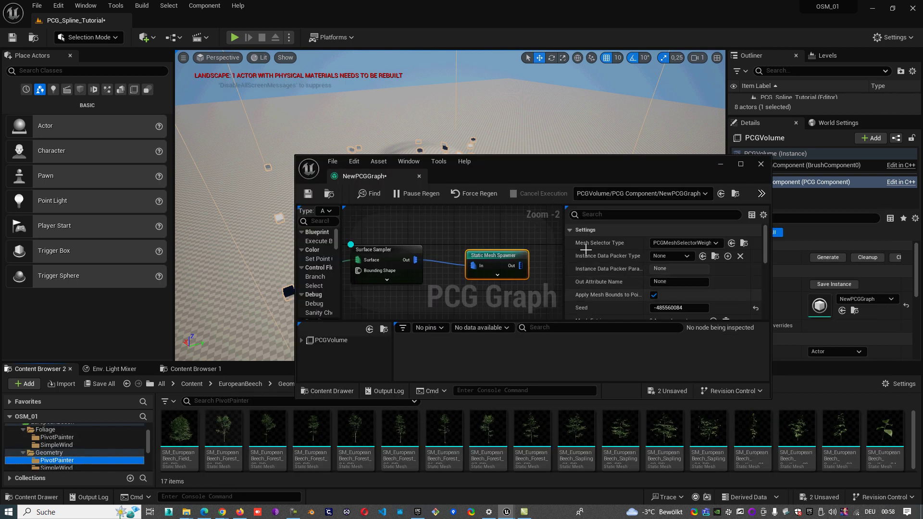
{"action": "left_click_drag", "start_coordinate": [597, 155], "coordinate": [619, 77]}
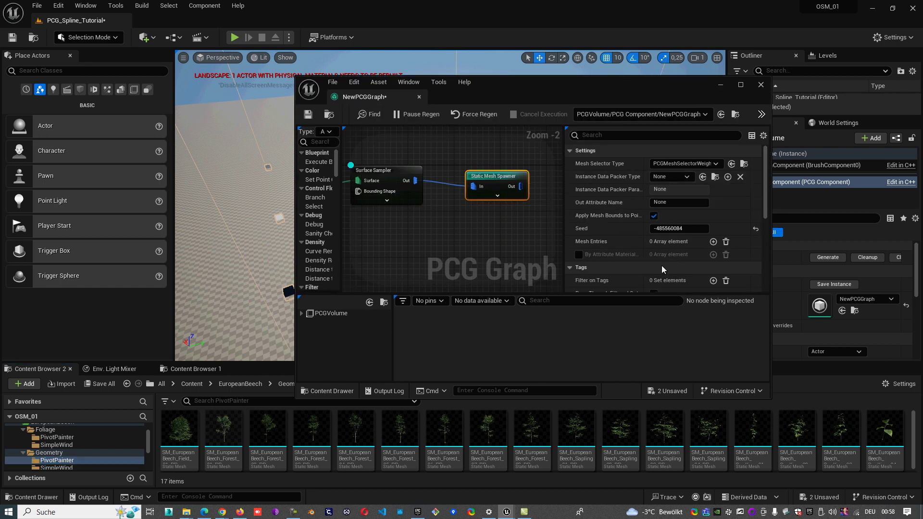
Step: Add one mesh entry to the Static Mesh Spawner and assign the last SM_EuropeanBeech_Forest mesh as its static mesh
{"action": "scroll", "coordinate": [623, 234], "scroll_direction": "down", "scroll_amount": 2}
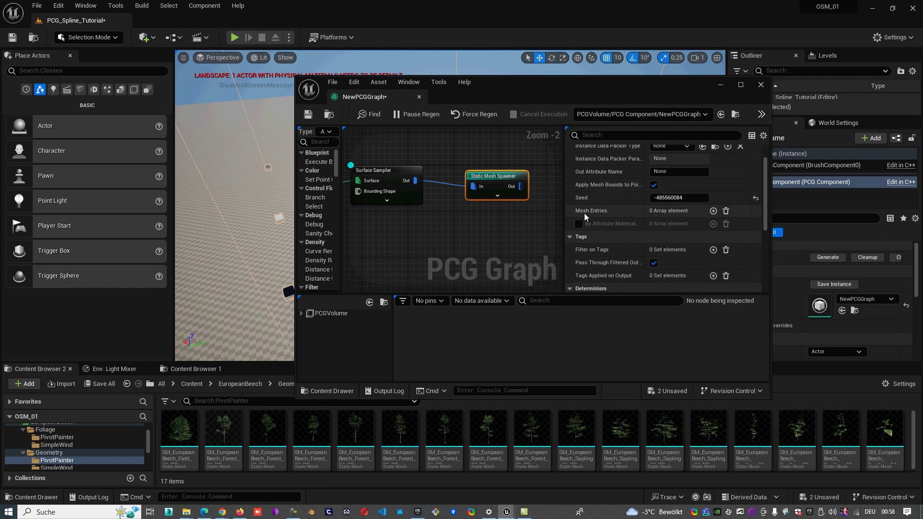
{"action": "left_click", "coordinate": [714, 211]}
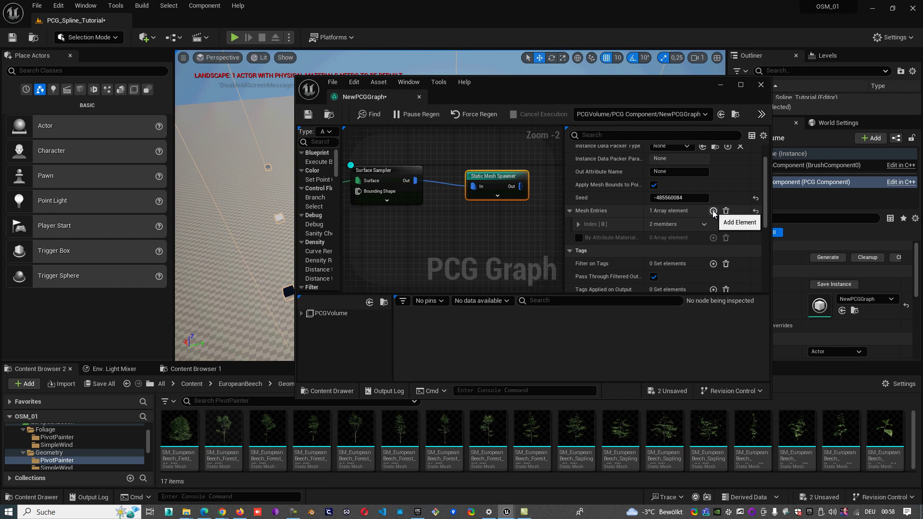
{"action": "left_click", "coordinate": [578, 224]}
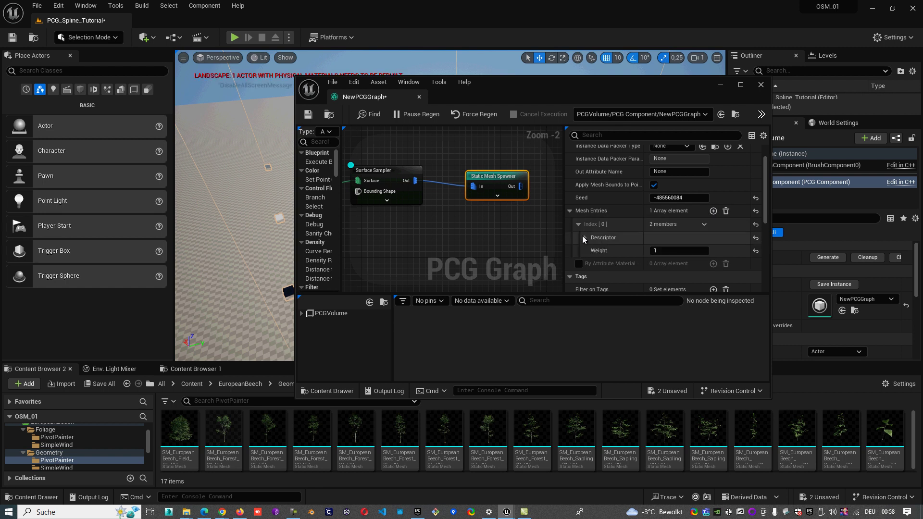
{"action": "left_click", "coordinate": [585, 239]}
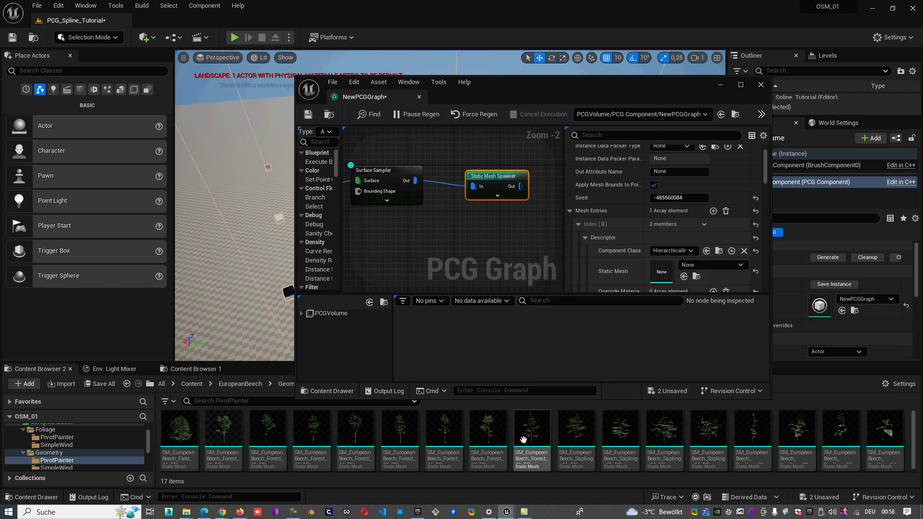
{"action": "left_click_drag", "start_coordinate": [532, 430], "coordinate": [665, 273]}
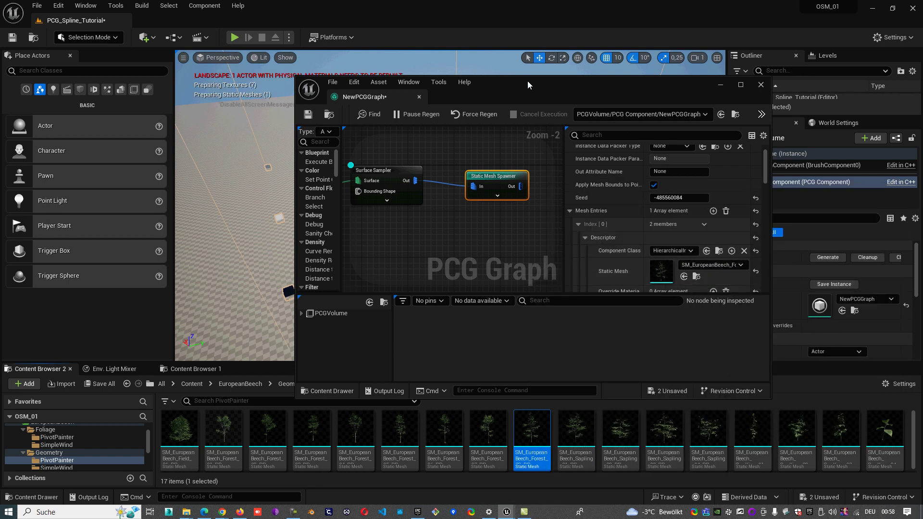
Step: Uncover the landscape, disable Debug on the Surface Sampler and enable it on the Static Mesh Spawner
{"action": "left_click_drag", "start_coordinate": [527, 81], "coordinate": [668, 169]}
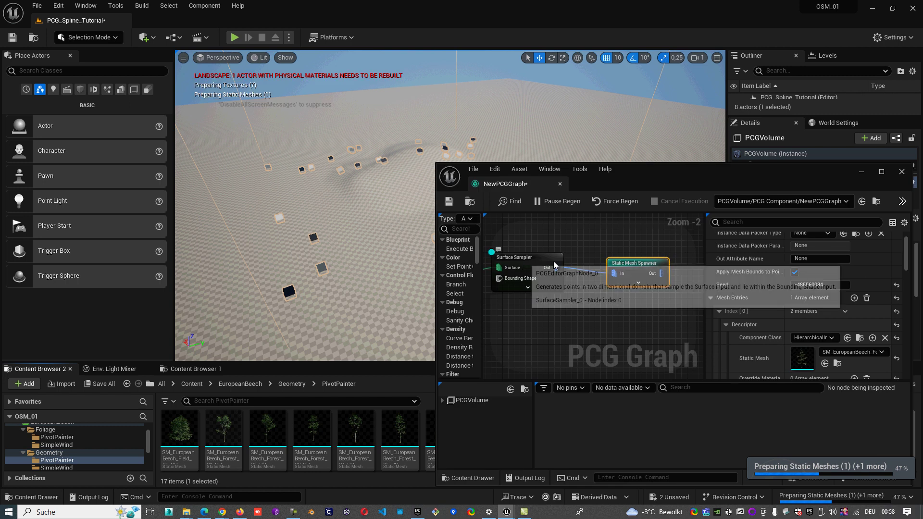
{"action": "left_click", "coordinate": [604, 239]}
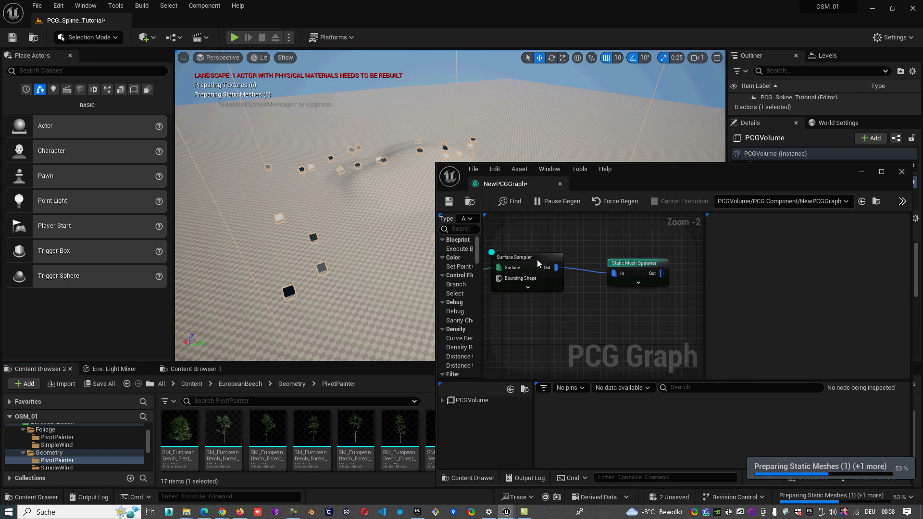
{"action": "left_click", "coordinate": [538, 260]}
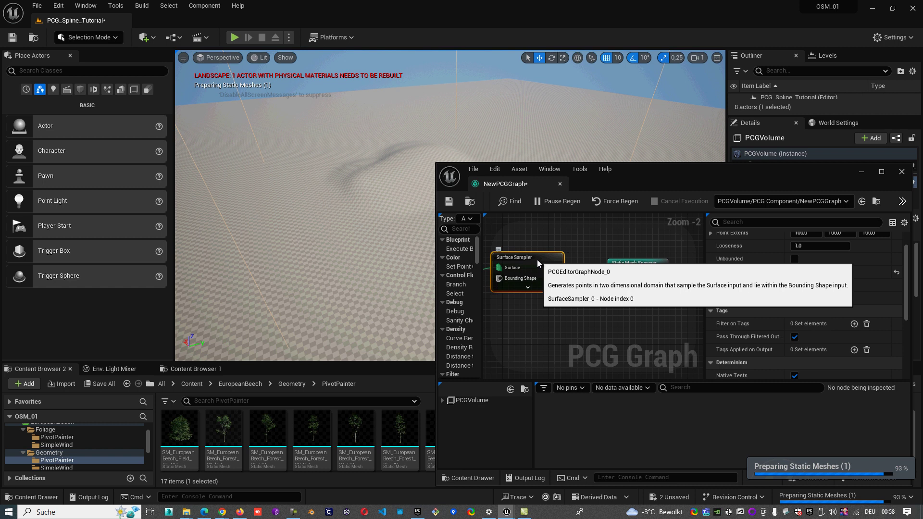
{"action": "left_click", "coordinate": [629, 266]}
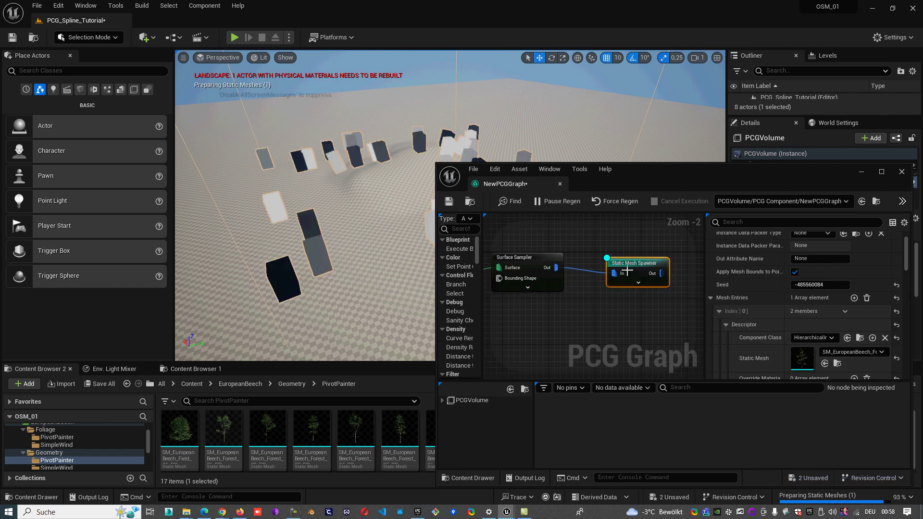
Step: Look closely at the spawner's debug boxes on the landscape and turn off Debug on the Static Mesh Spawner
{"action": "right_click_drag", "start_coordinate": [398, 244], "coordinate": [411, 268]}
{"action": "key", "text": "w"}
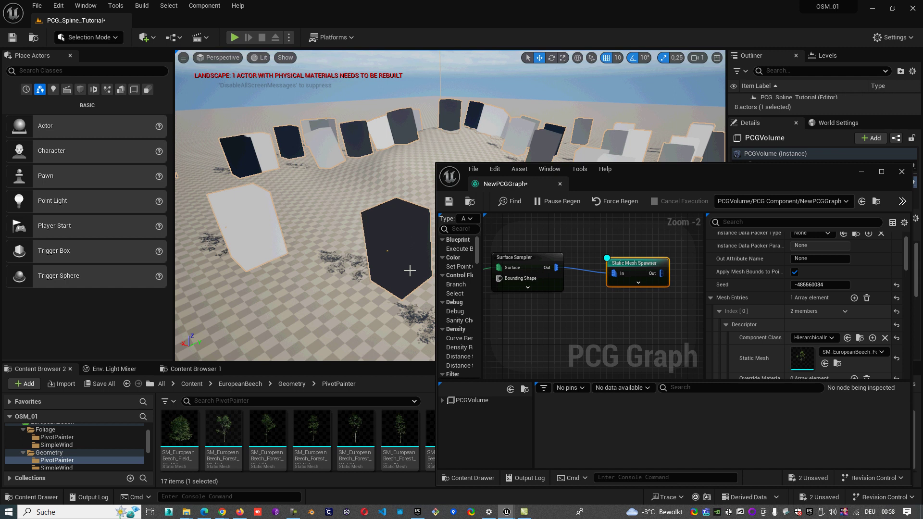
{"action": "scroll", "coordinate": [409, 271], "scroll_direction": "down", "scroll_amount": 3}
{"action": "left_click_drag", "start_coordinate": [360, 255], "coordinate": [333, 291]}
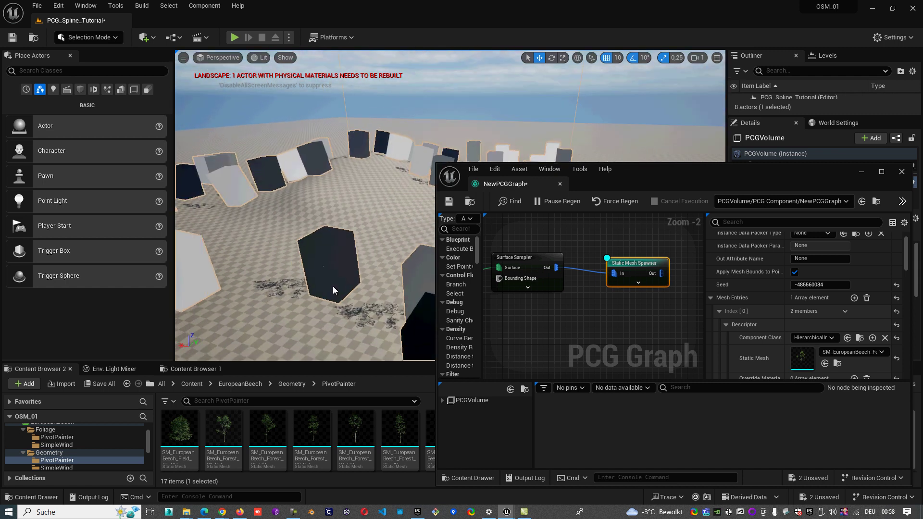
{"action": "right_click", "coordinate": [631, 265]}
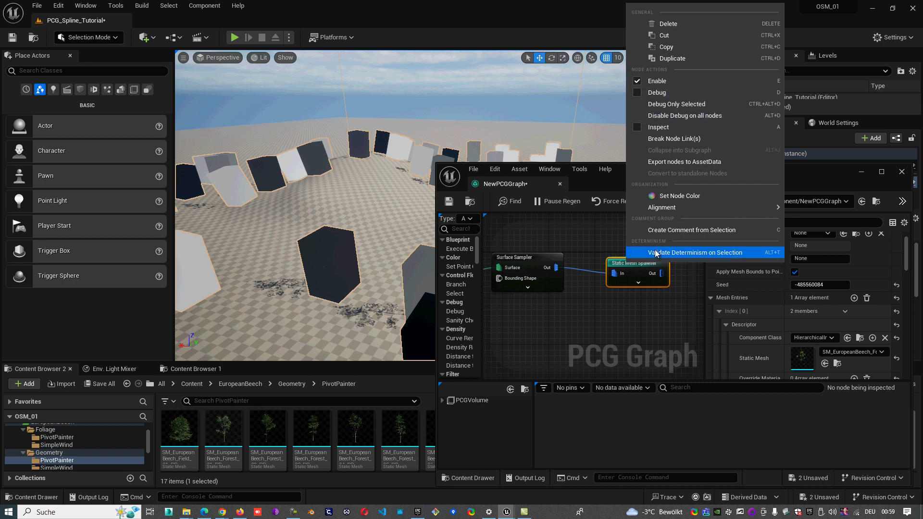
{"action": "left_click", "coordinate": [584, 239]}
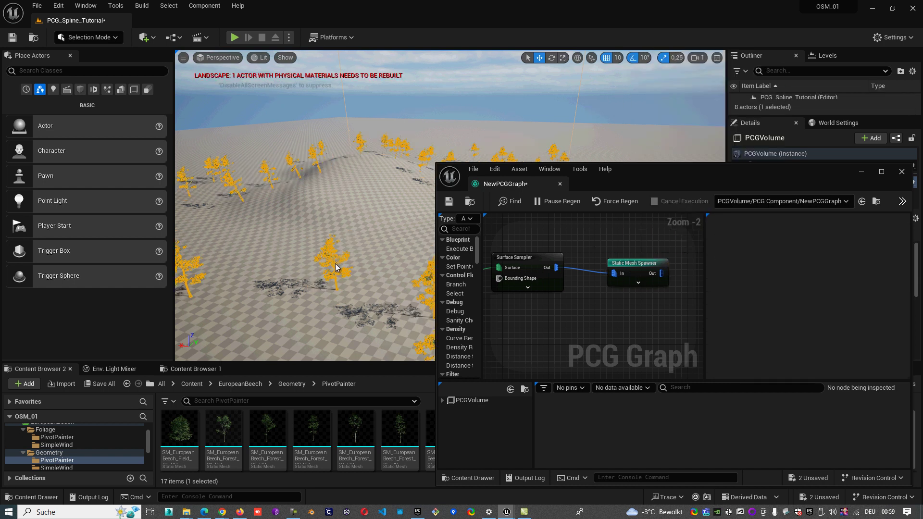
Step: Check the spawned trees on the landscape and move the Static Mesh Spawner farther from the Surface Sampler to make room
{"action": "right_click_drag", "start_coordinate": [335, 264], "coordinate": [359, 261]}
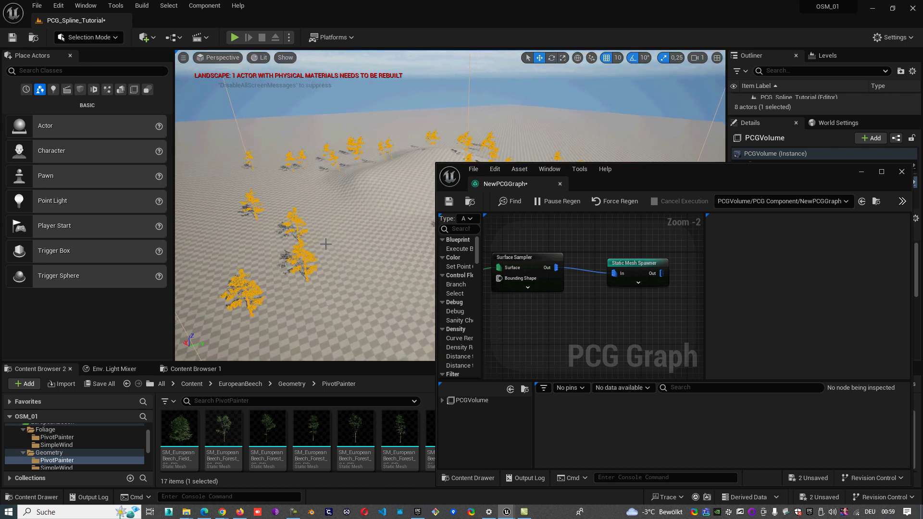
{"action": "right_click_drag", "start_coordinate": [383, 200], "coordinate": [373, 203]}
{"action": "right_click_drag", "start_coordinate": [548, 238], "coordinate": [582, 237]}
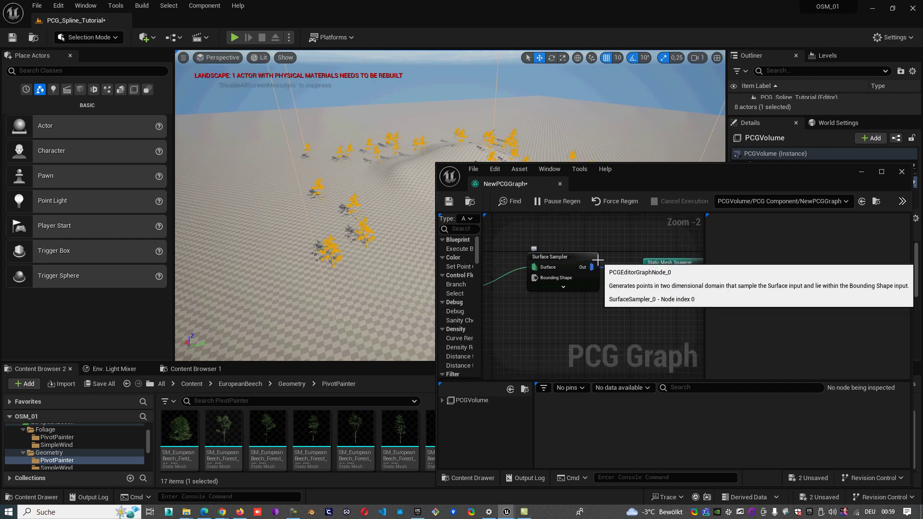
{"action": "mouse_move", "coordinate": [361, 264]}
{"action": "right_mouse_down"}
{"action": "mouse_move", "coordinate": [350, 273]}
{"action": "mouse_move", "coordinate": [348, 262]}
{"action": "right_mouse_up"}
{"action": "right_click_drag", "start_coordinate": [648, 292], "coordinate": [597, 304]}
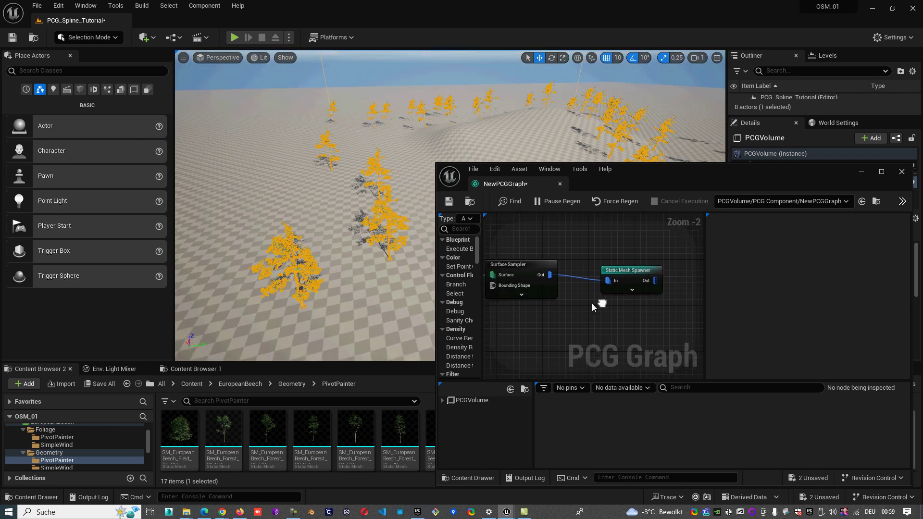
{"action": "right_click_drag", "start_coordinate": [633, 253], "coordinate": [566, 260]}
{"action": "left_click_drag", "start_coordinate": [569, 276], "coordinate": [615, 274]}
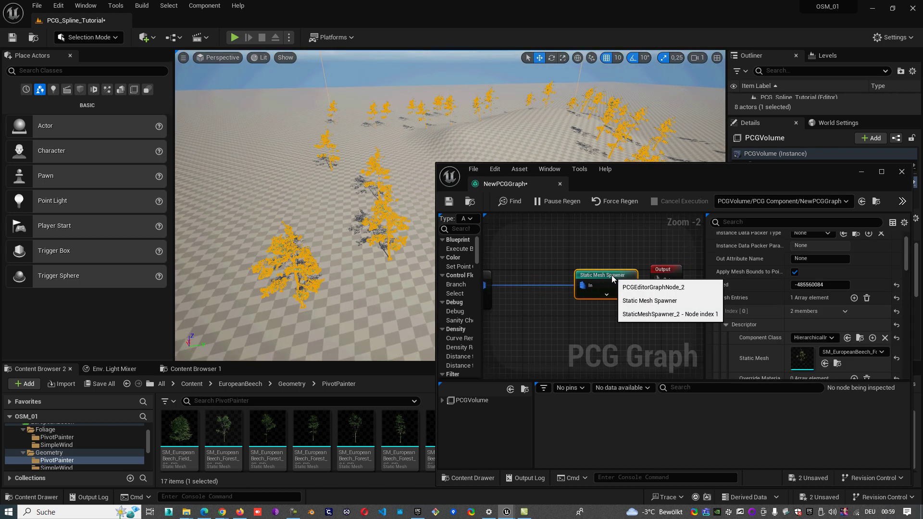
{"action": "right_click_drag", "start_coordinate": [579, 256], "coordinate": [618, 256]}
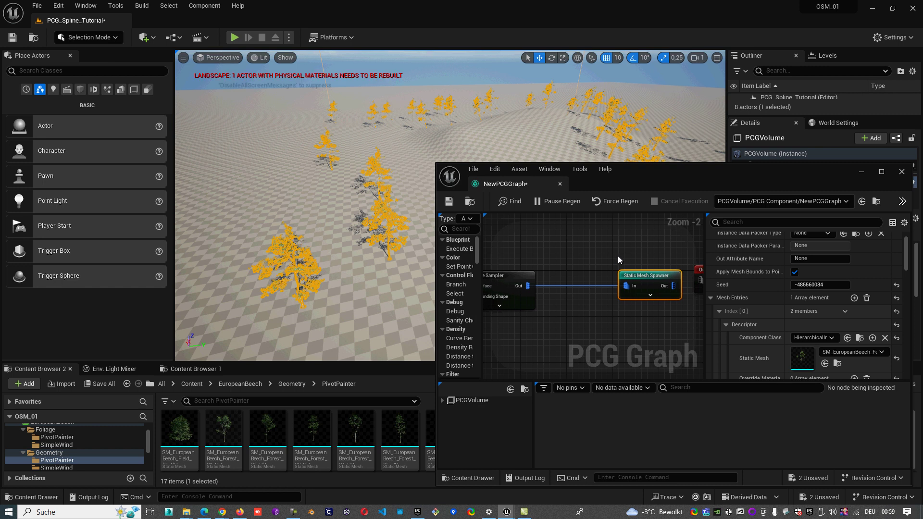
Step: Add a Transform Points node fed by the Surface Sampler's Out pin
{"action": "left_click_drag", "start_coordinate": [528, 285], "coordinate": [575, 244]}
{"action": "type", "text": "tr"}
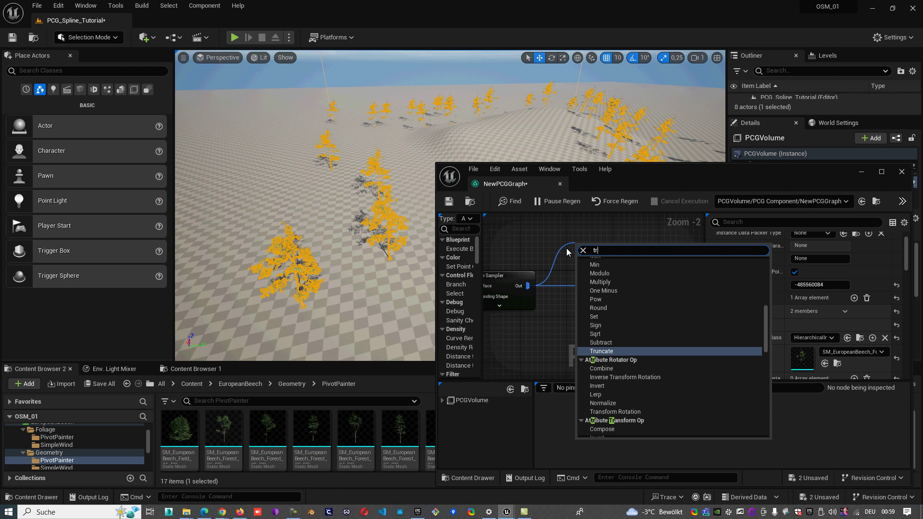
{"action": "type", "text": " po"}
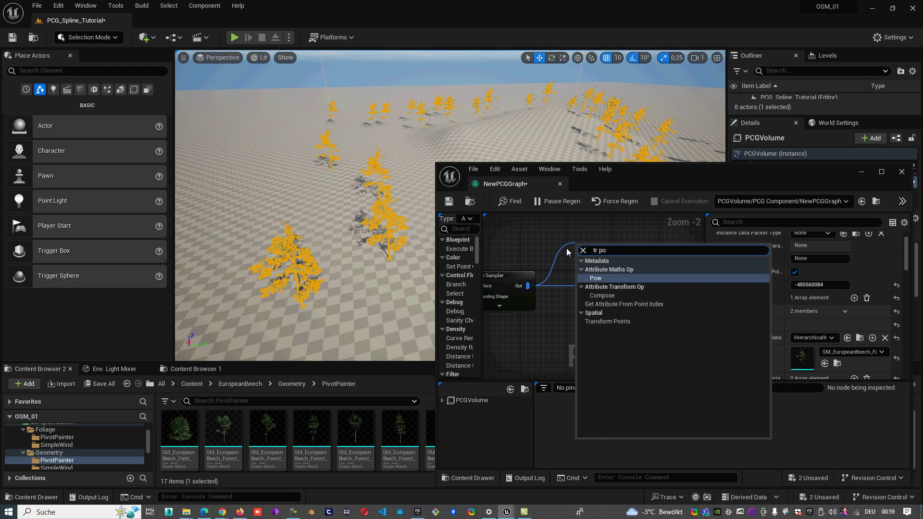
{"action": "left_click", "coordinate": [623, 321]}
Step: Connect Transform Points to the Static Mesh Spawner, remove the direct Surface Sampler link and line the node up between them
{"action": "left_click_drag", "start_coordinate": [604, 246], "coordinate": [627, 286]}
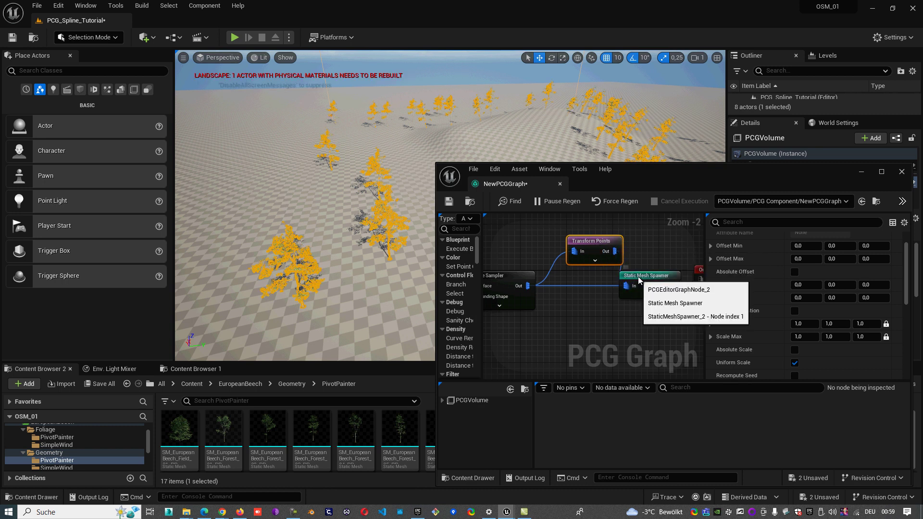
{"action": "left_click", "coordinate": [642, 284]}
{"action": "left_click", "coordinate": [596, 244]}
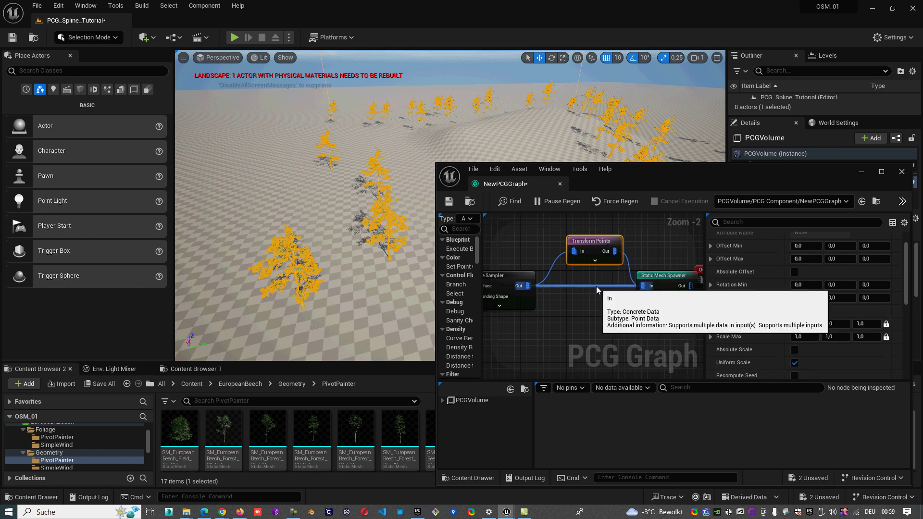
{"action": "left_click", "coordinate": [596, 287], "text": "alt"}
{"action": "left_click_drag", "start_coordinate": [599, 246], "coordinate": [592, 288]}
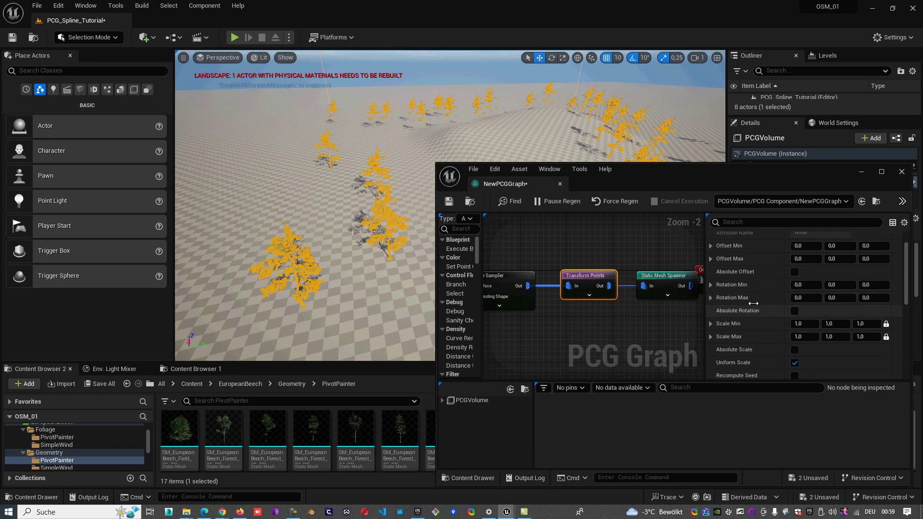
Step: Set the Z value of Rotation Max on the Transform Points node to 360
{"action": "left_click", "coordinate": [872, 285]}
{"action": "key", "text": "Return"}
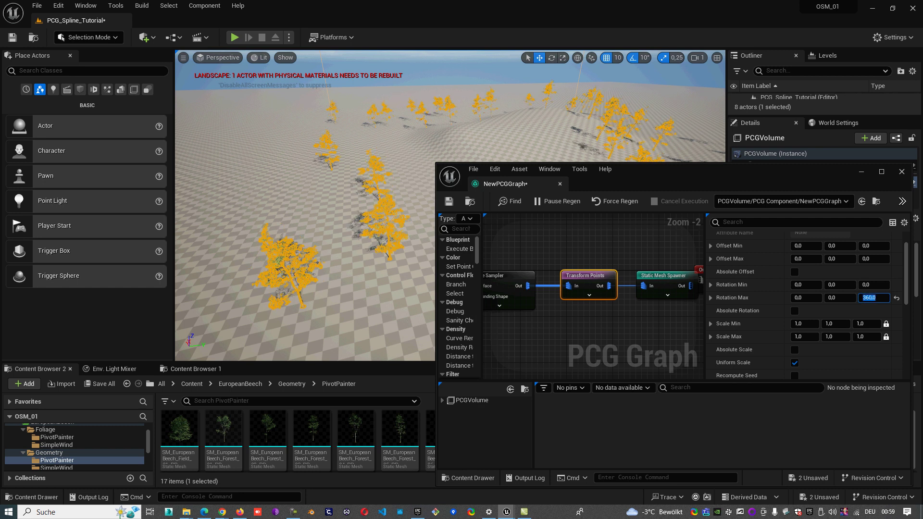
Step: Enable Absolute Offset and Absolute Rotation on the Transform Points node and check how the trees stand on the landscape
{"action": "right_click_drag", "start_coordinate": [567, 123], "coordinate": [652, 137]}
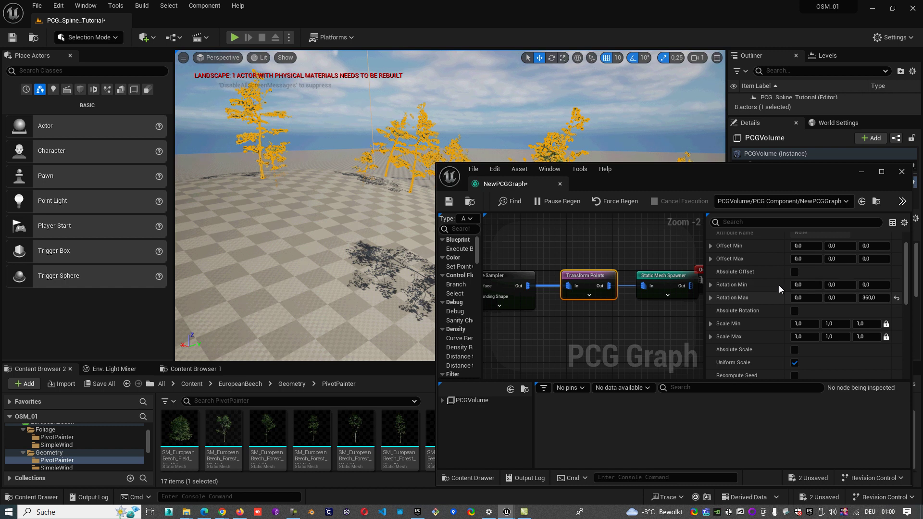
{"action": "left_click", "coordinate": [795, 272]}
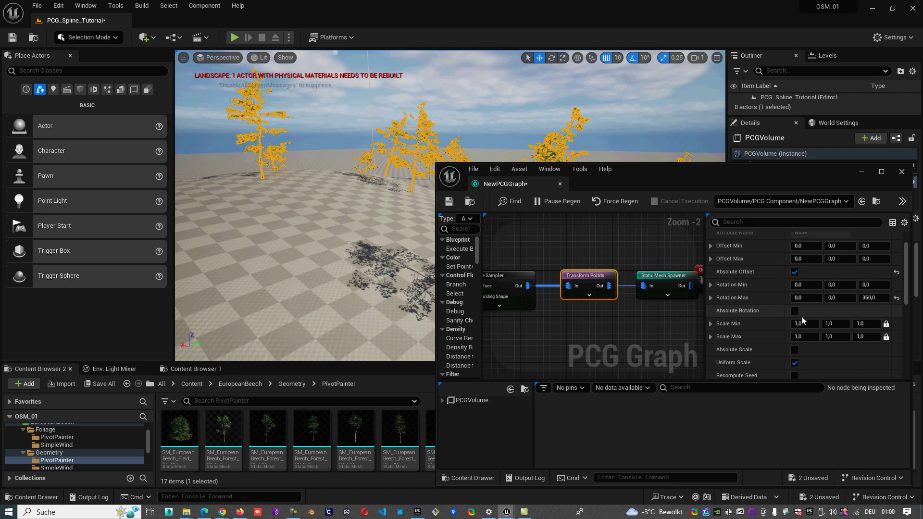
{"action": "left_click", "coordinate": [794, 311]}
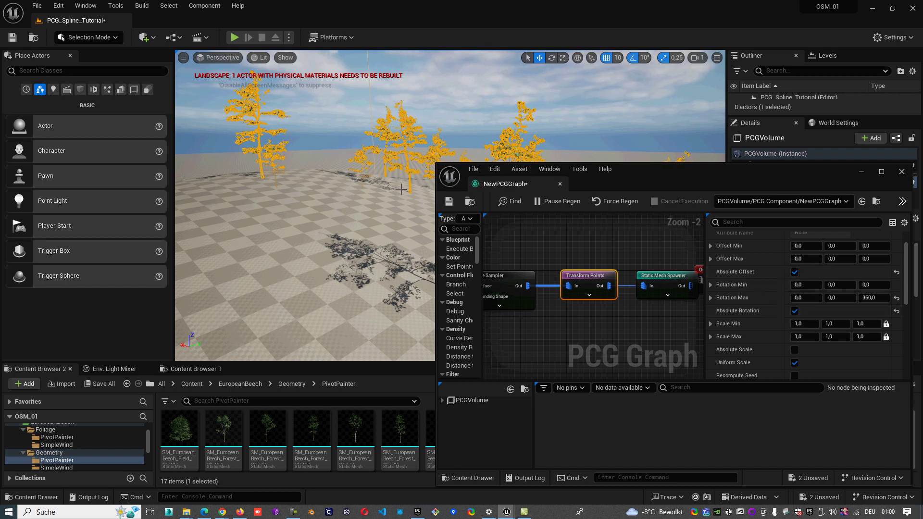
{"action": "right_click_drag", "start_coordinate": [402, 189], "coordinate": [340, 188]}
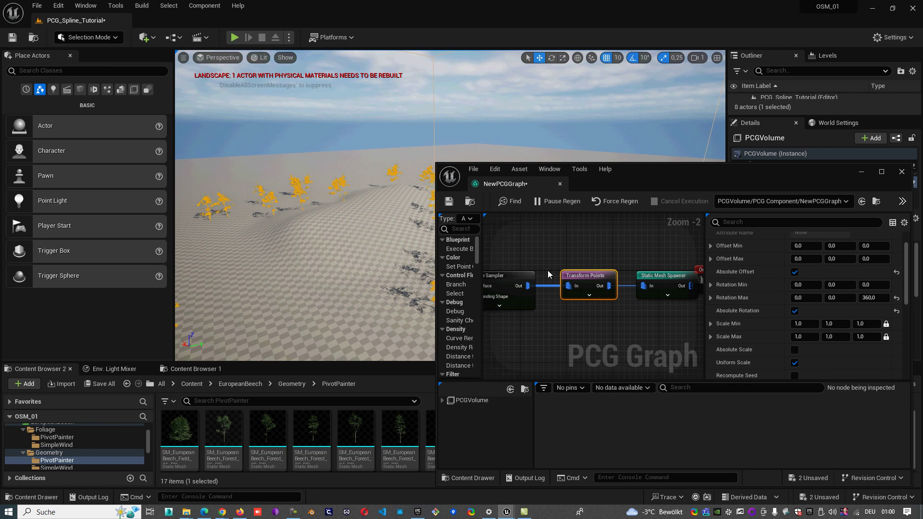
Step: Move the PCG graph editor window lower so it uncovers the viewport, keeping the Surface Sampler and Transform Points nodes in view
{"action": "right_click_drag", "start_coordinate": [548, 272], "coordinate": [588, 235]}
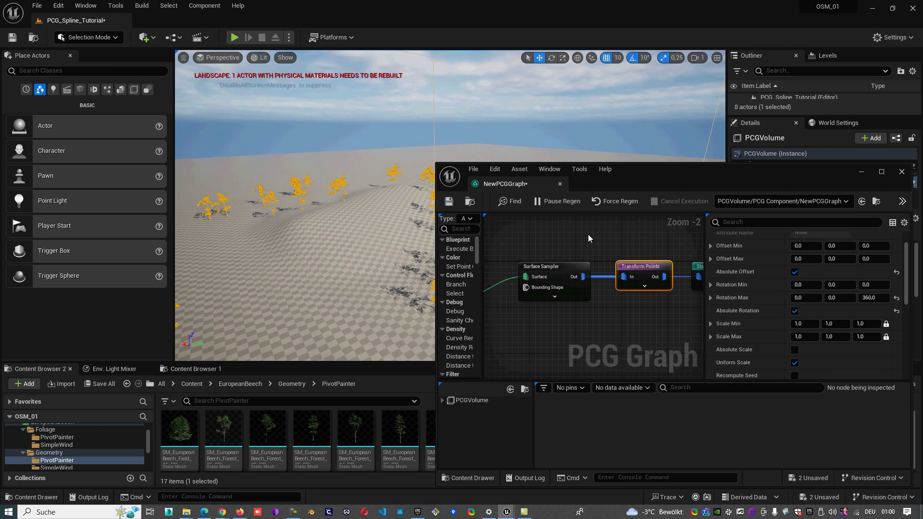
{"action": "scroll", "coordinate": [587, 234], "scroll_direction": "down", "scroll_amount": 1}
{"action": "left_click_drag", "start_coordinate": [625, 167], "coordinate": [488, 291]}
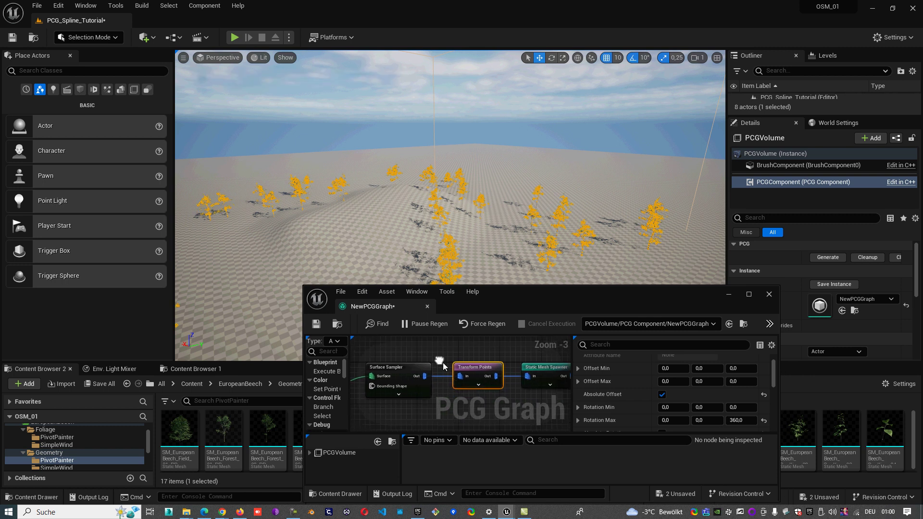
{"action": "right_click_drag", "start_coordinate": [443, 362], "coordinate": [444, 363]}
Step: Raise the Surface Sampler's Points Per Squared Meter, trying 0.01 first and settling on 0.05
{"action": "left_click", "coordinate": [415, 373]}
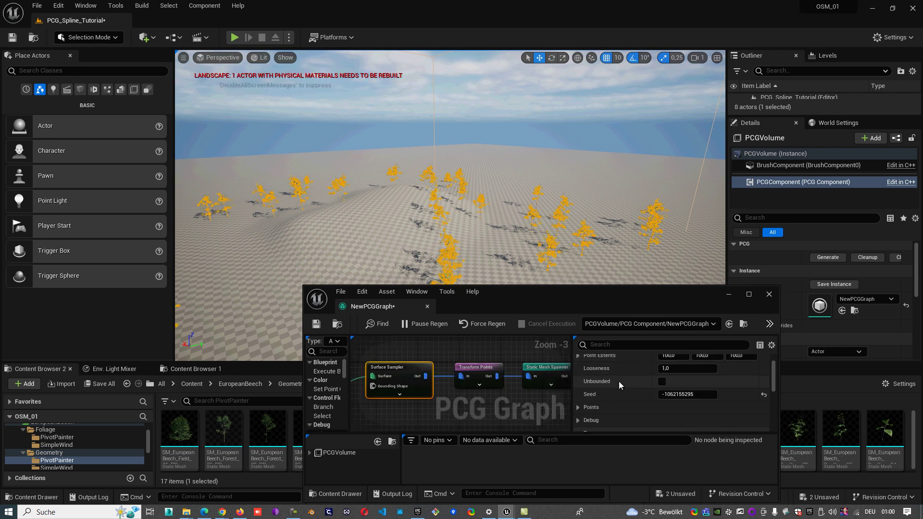
{"action": "scroll", "coordinate": [618, 381], "scroll_direction": "up", "scroll_amount": 2}
{"action": "left_click", "coordinate": [688, 374]}
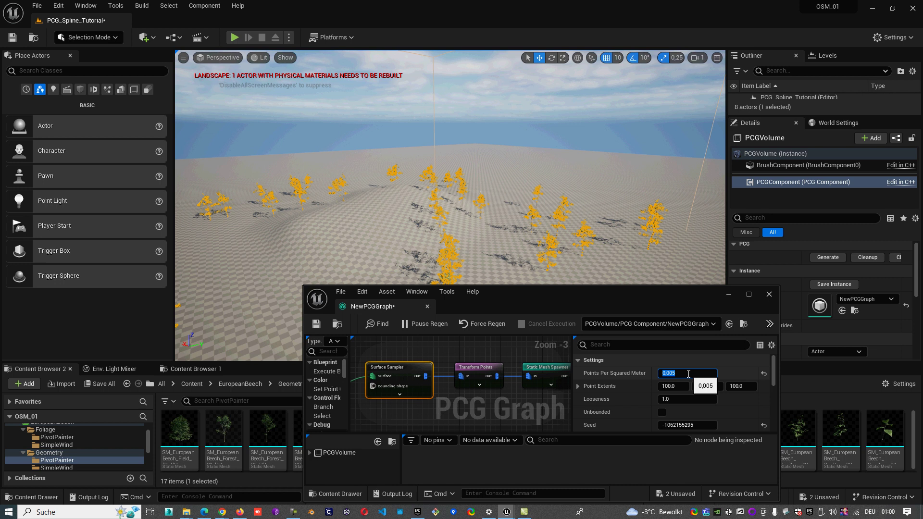
{"action": "type", "text": "1"}
{"action": "key", "text": "Return"}
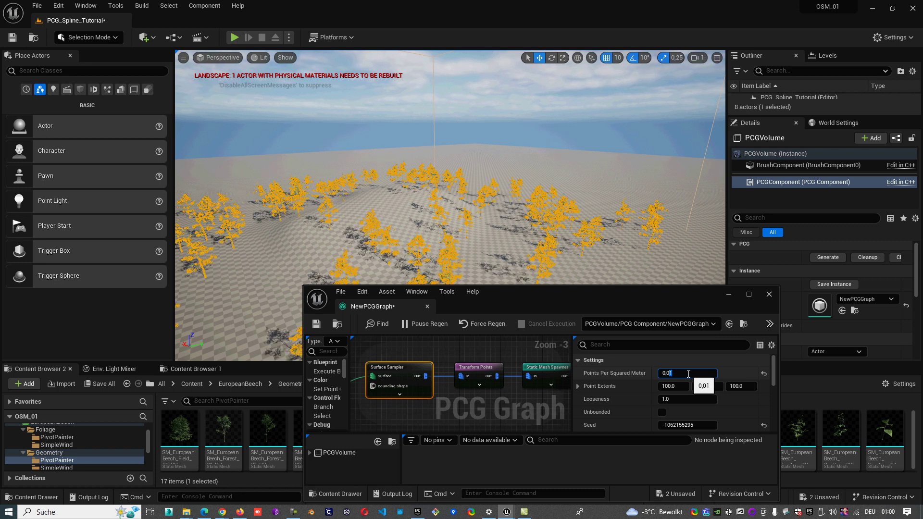
{"action": "type", "text": "5"}
{"action": "key", "text": "Return"}
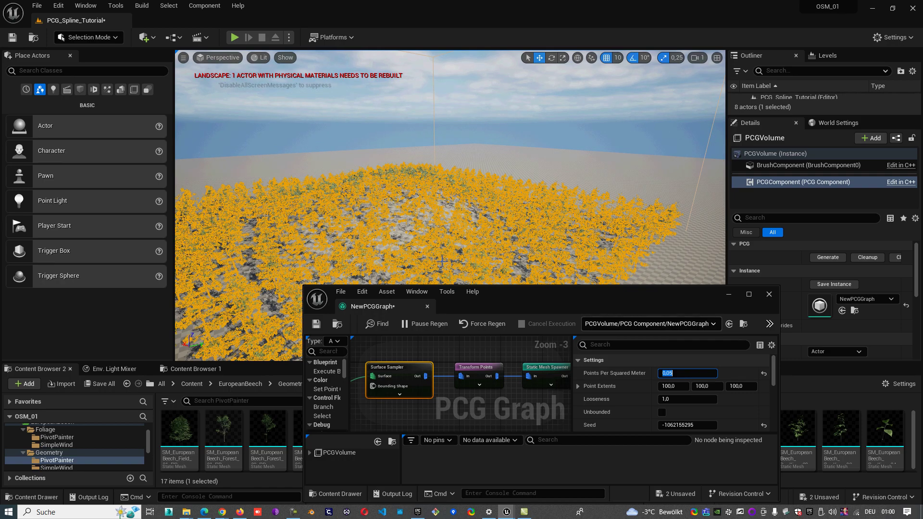
{"action": "right_click_drag", "start_coordinate": [221, 298], "coordinate": [292, 276]}
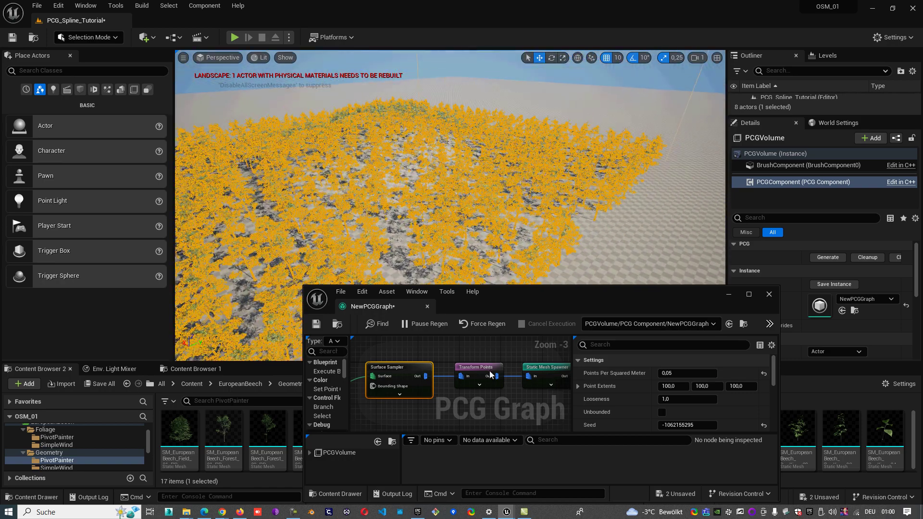
Step: Set Scale Max on the Transform Points node to 1.5 for all axes
{"action": "left_click", "coordinate": [477, 369]}
{"action": "scroll", "coordinate": [623, 414], "scroll_direction": "down", "scroll_amount": 3}
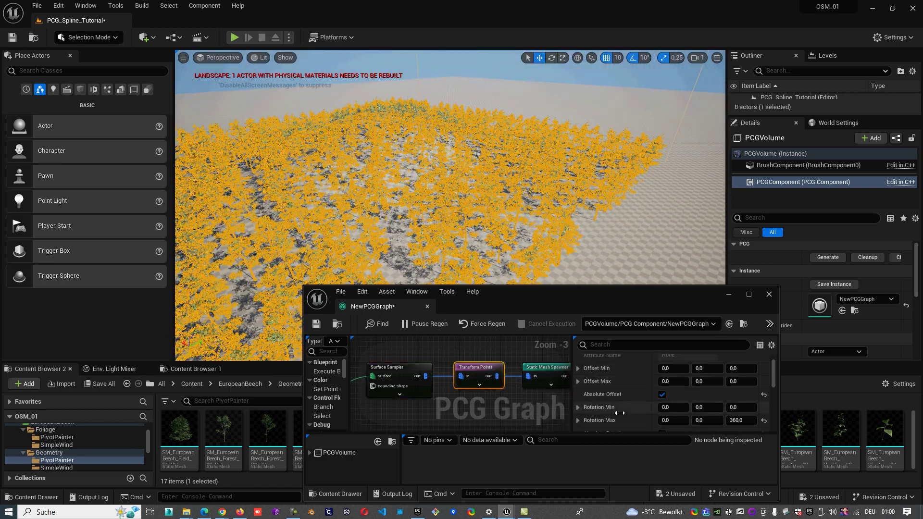
{"action": "scroll", "coordinate": [700, 407], "scroll_direction": "down", "scroll_amount": 1}
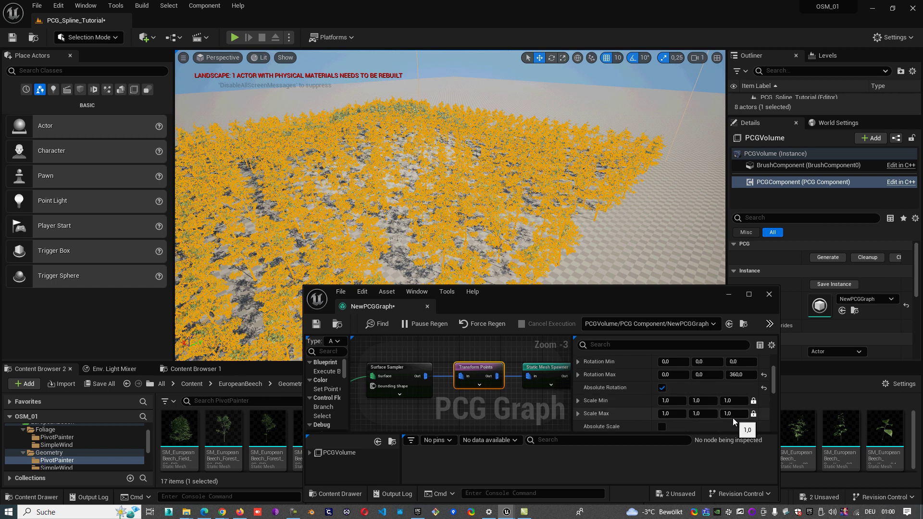
{"action": "left_click", "coordinate": [733, 416]}
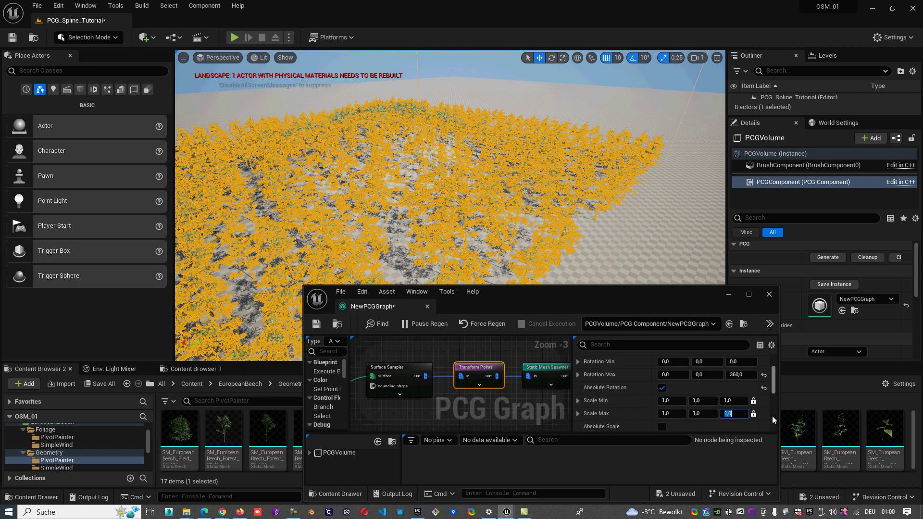
{"action": "type", "text": "1,5"}
{"action": "key", "text": "Return"}
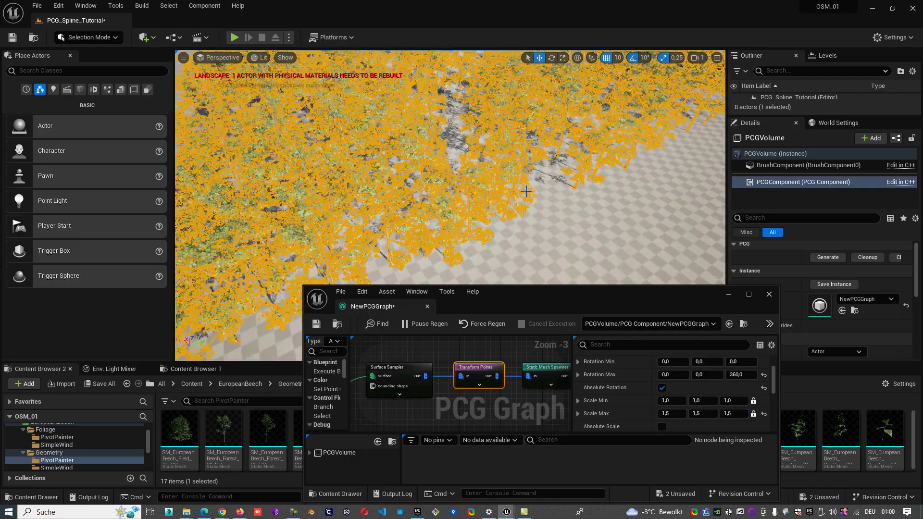
Step: Inspect the scaled trees, selecting the landscape instead of the PCG volume to view the forest without its selection highlight
{"action": "left_click_drag", "start_coordinate": [536, 217], "coordinate": [525, 179], "text": "alt"}
{"action": "right_click_drag", "start_coordinate": [525, 179], "coordinate": [563, 160]}
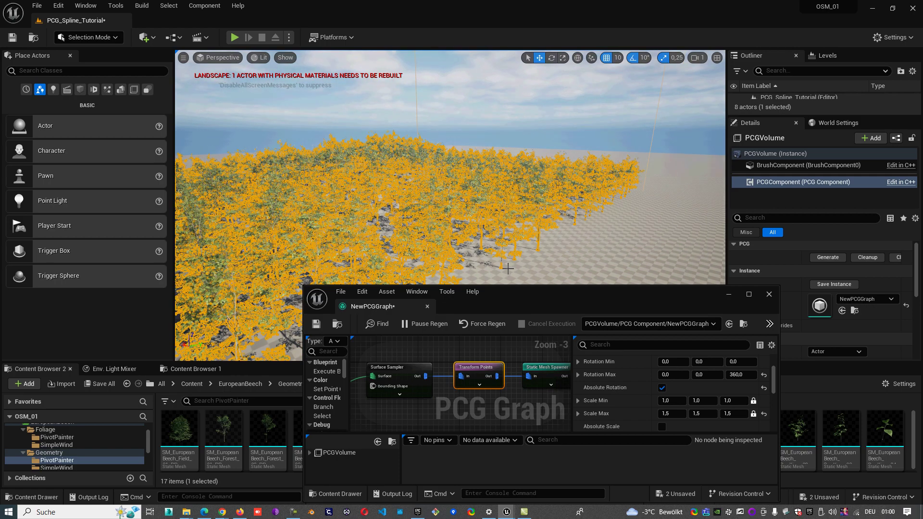
{"action": "left_click", "coordinate": [699, 266]}
{"action": "mouse_move", "coordinate": [653, 250]}
{"action": "right_mouse_down"}
{"action": "mouse_move", "coordinate": [574, 258]}
{"action": "mouse_move", "coordinate": [668, 238]}
{"action": "mouse_move", "coordinate": [653, 240]}
{"action": "right_mouse_up"}
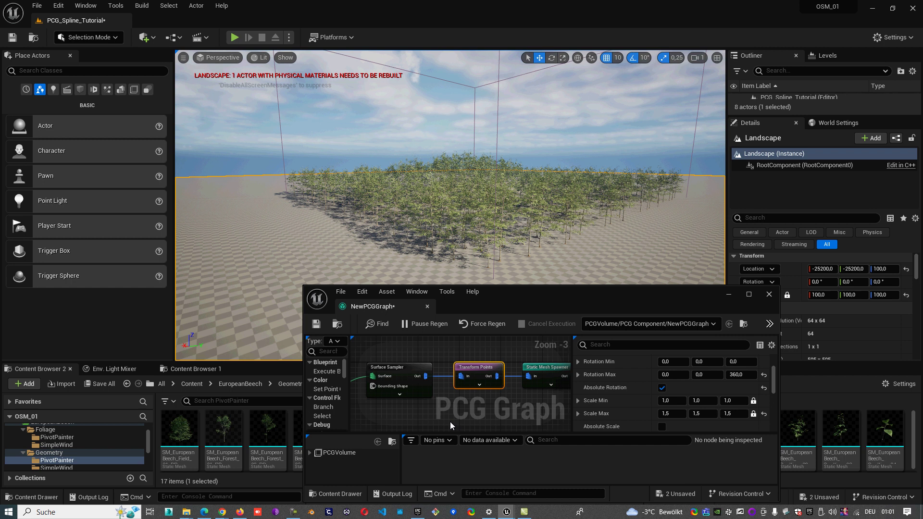
Step: Move the graph's Output node farther away from the Static Mesh Spawner to free up space
{"action": "scroll", "coordinate": [450, 422], "scroll_direction": "down", "scroll_amount": 1}
{"action": "left_click", "coordinate": [534, 359]}
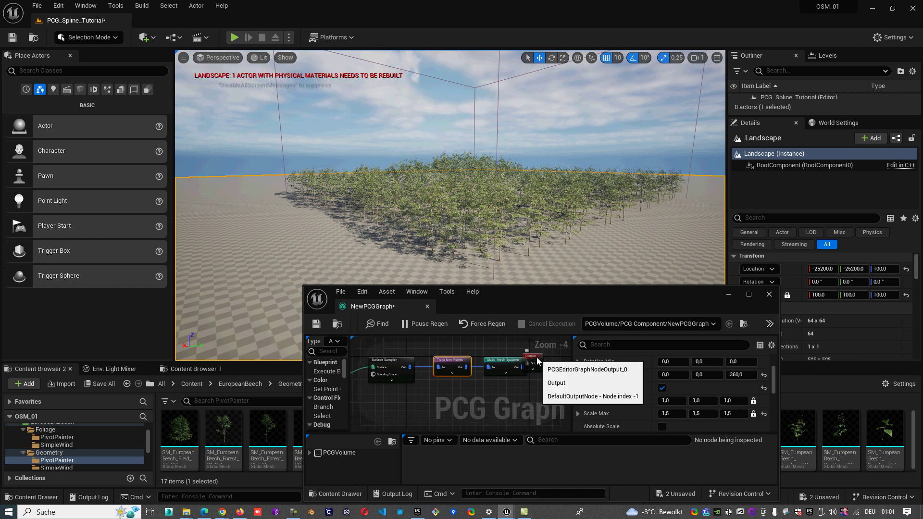
{"action": "left_click_drag", "start_coordinate": [536, 357], "coordinate": [548, 372]}
{"action": "right_click_drag", "start_coordinate": [483, 395], "coordinate": [501, 387]}
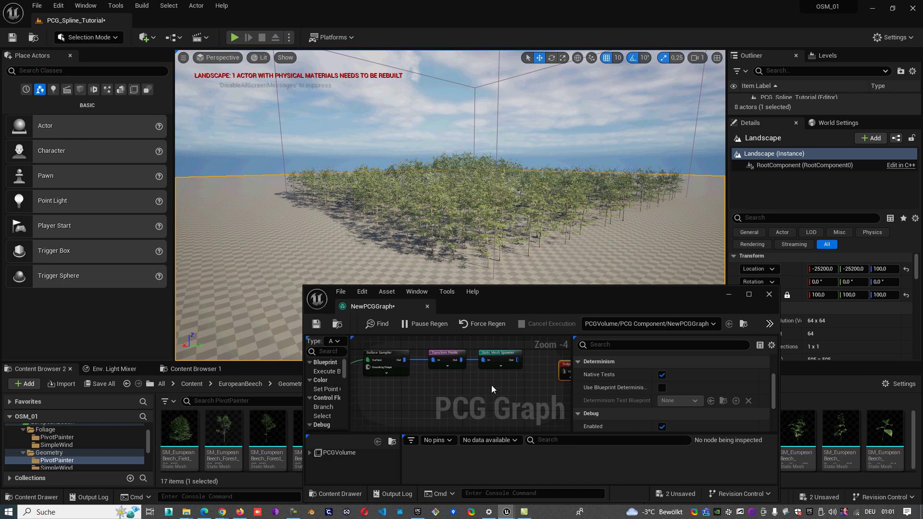